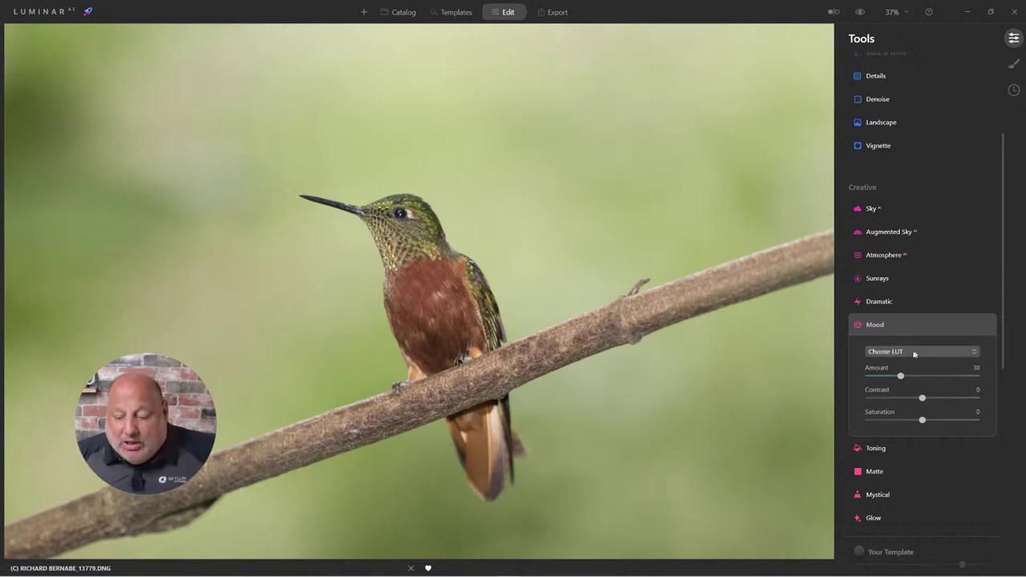
- Open the Mood tool's Choose LUT list to browse the available LUTs
{"action": "left_click", "coordinate": [895, 352]}
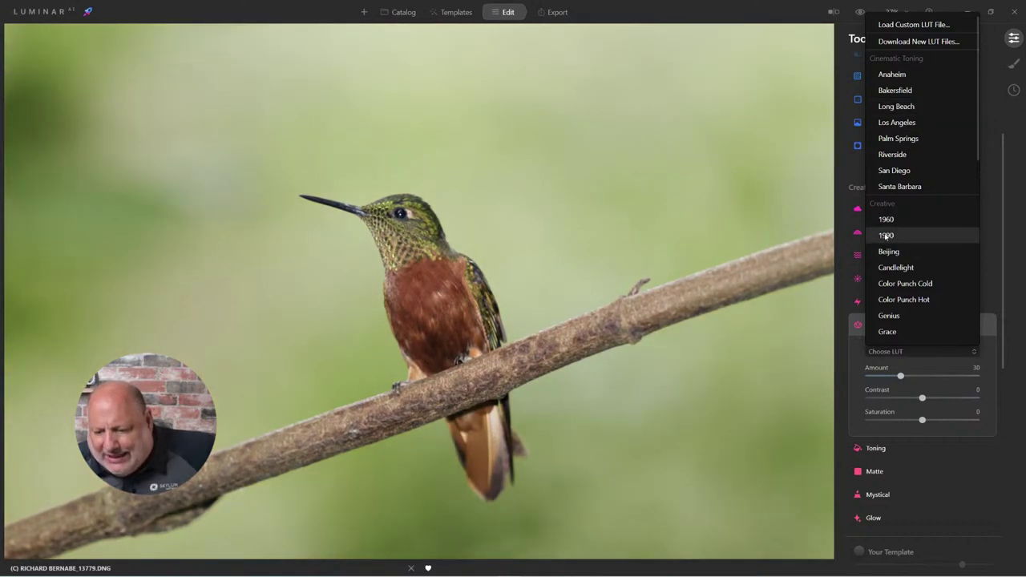
- Apply the 1990 LUT in Mood with Amount 100, Contrast 31 and Saturation 8
{"action": "left_click", "coordinate": [886, 235]}
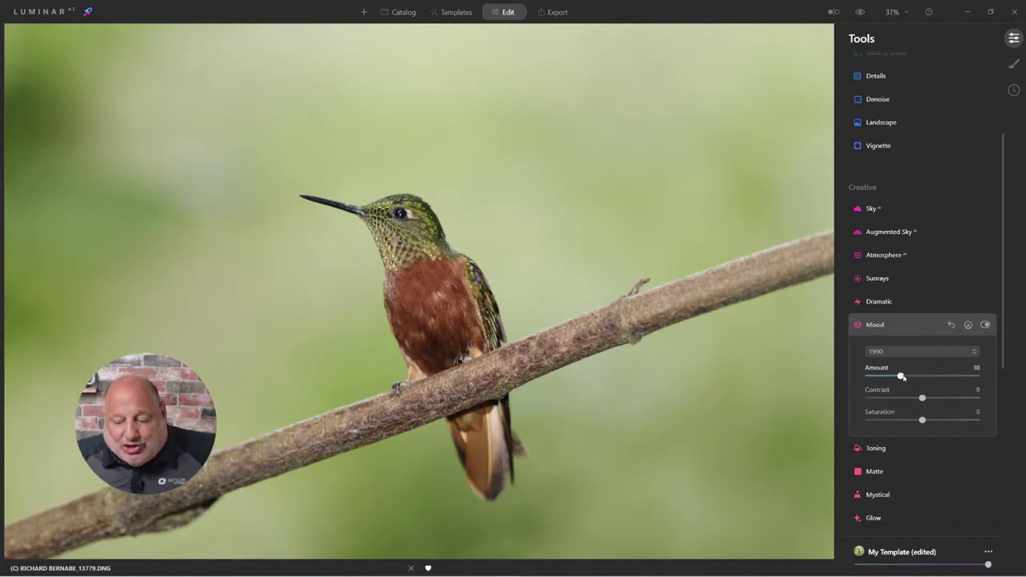
{"action": "left_click_drag", "start_coordinate": [903, 376], "coordinate": [991, 383]}
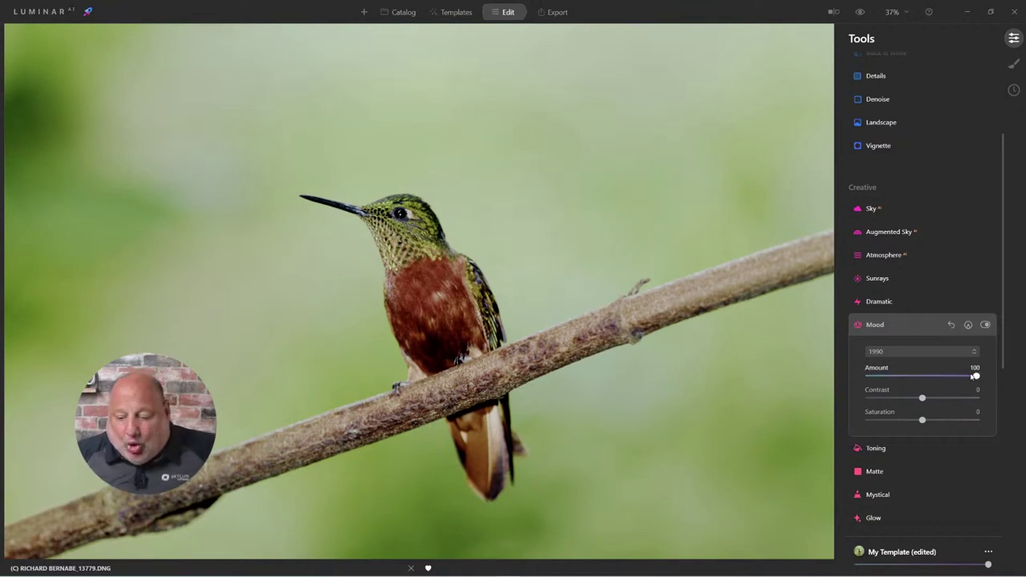
{"action": "mouse_move", "coordinate": [976, 376]}
{"action": "left_mouse_down"}
{"action": "mouse_move", "coordinate": [896, 377]}
{"action": "mouse_move", "coordinate": [976, 388]}
{"action": "mouse_move", "coordinate": [977, 376]}
{"action": "left_mouse_up"}
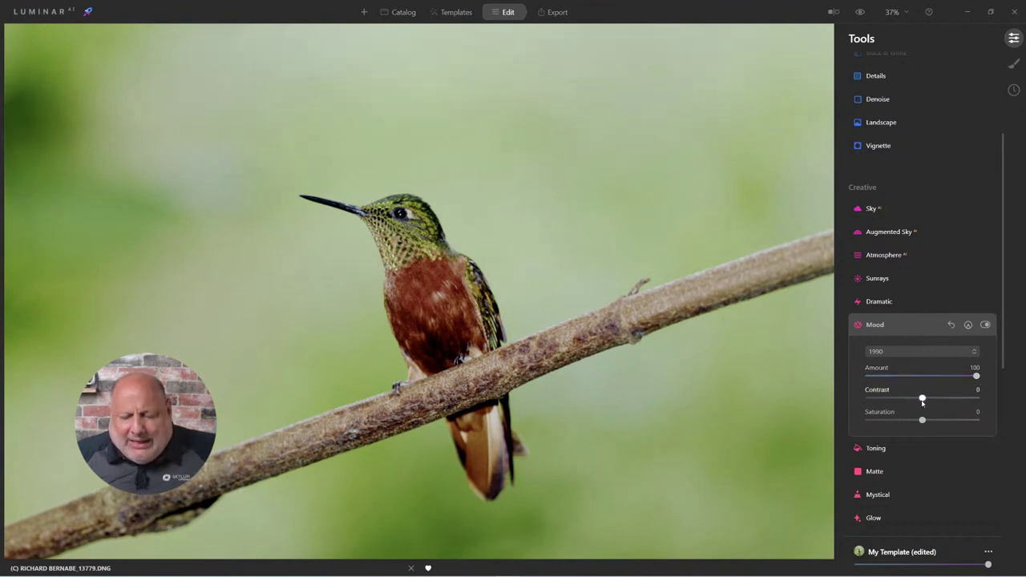
{"action": "left_click_drag", "start_coordinate": [922, 401], "coordinate": [939, 400]}
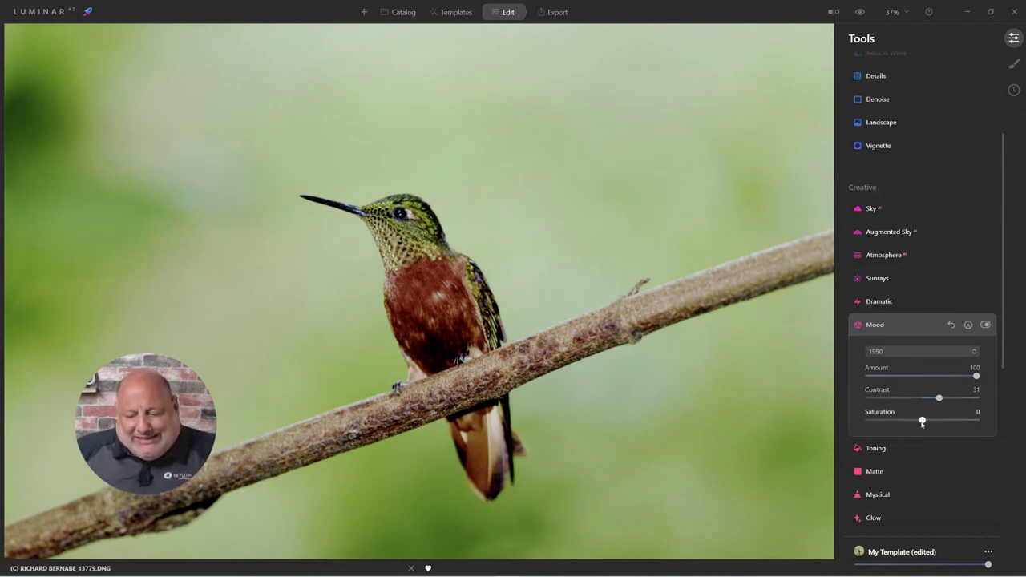
{"action": "mouse_move", "coordinate": [921, 421]}
{"action": "left_mouse_down"}
{"action": "mouse_move", "coordinate": [897, 422]}
{"action": "mouse_move", "coordinate": [933, 421]}
{"action": "mouse_move", "coordinate": [926, 431]}
{"action": "left_mouse_up"}
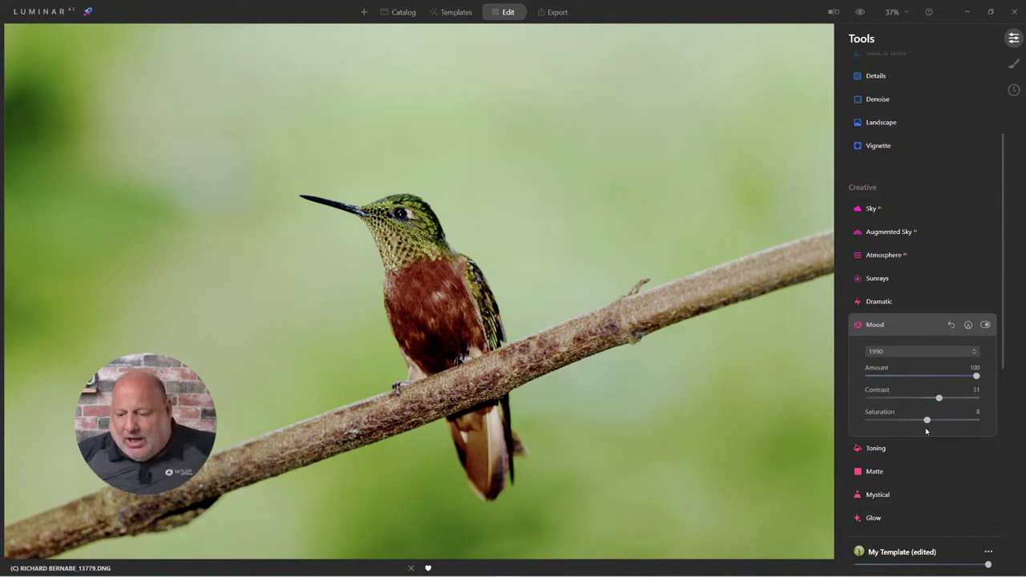
- Compare the photo with the Mood off and on twice, then lower Mood Contrast to 20
{"action": "left_click", "coordinate": [985, 324]}
{"action": "left_click", "coordinate": [985, 325]}
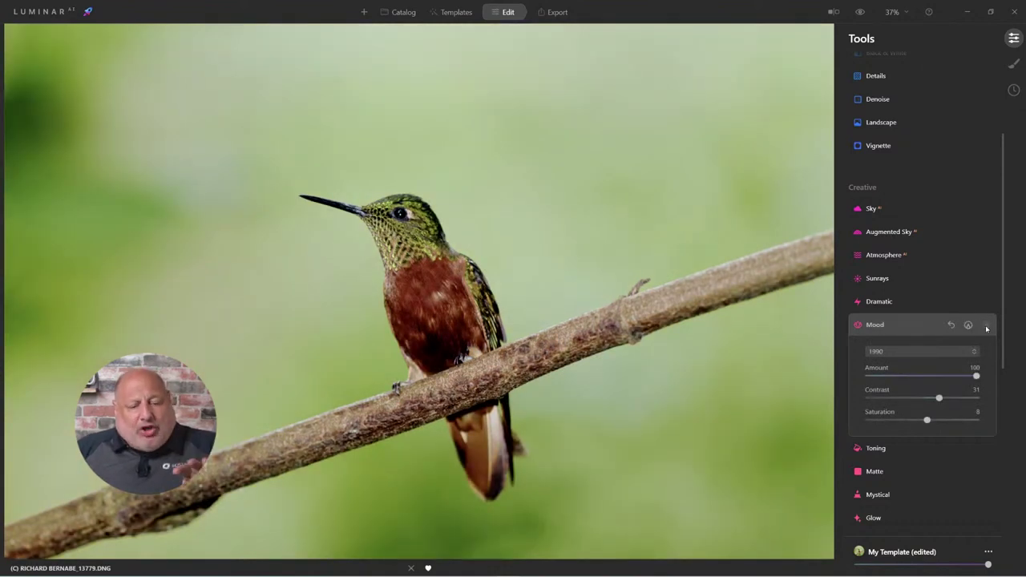
{"action": "left_click", "coordinate": [984, 325]}
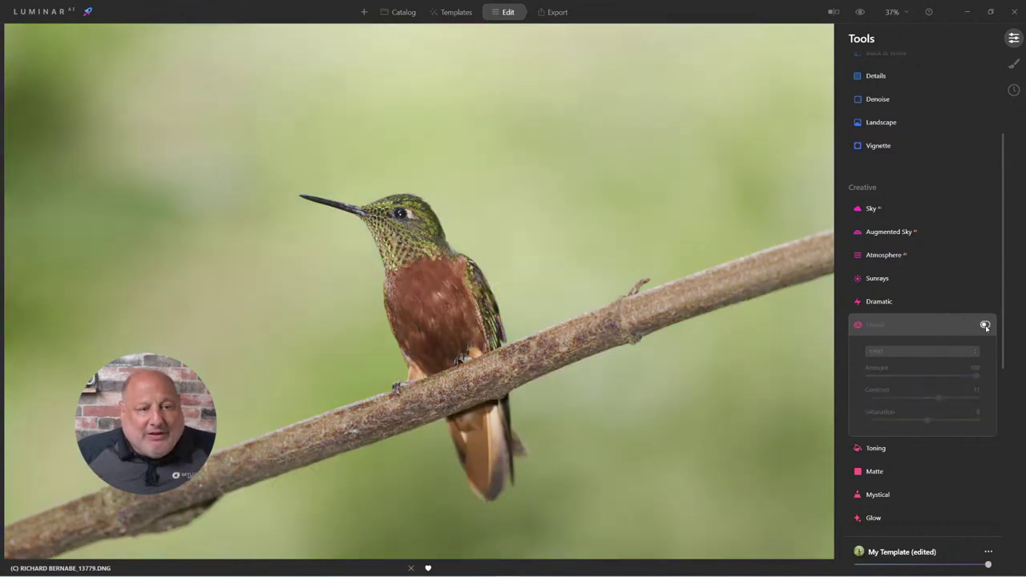
{"action": "left_click", "coordinate": [985, 325]}
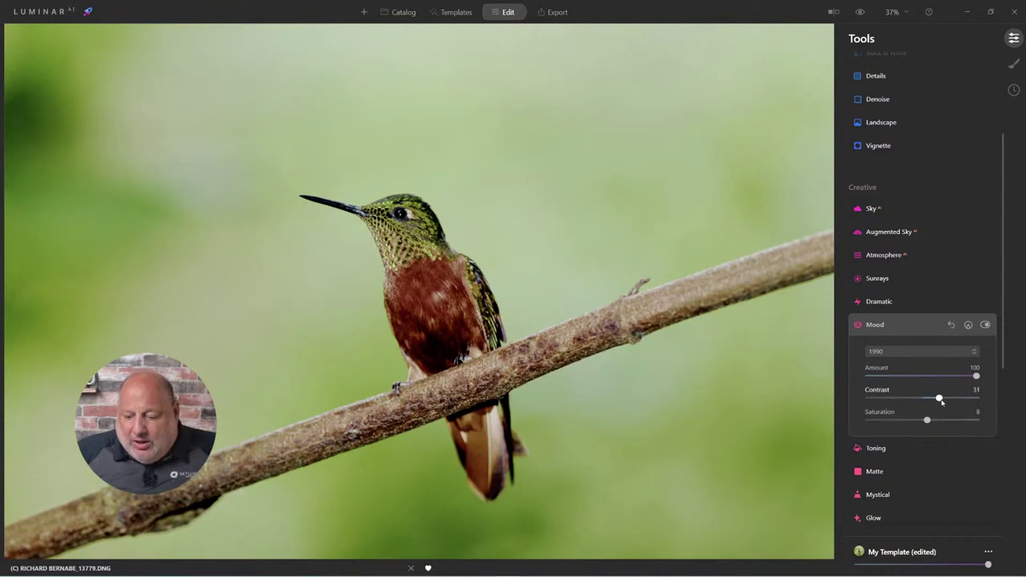
{"action": "mouse_move", "coordinate": [940, 398]}
{"action": "left_mouse_down"}
{"action": "mouse_move", "coordinate": [962, 378]}
{"action": "mouse_move", "coordinate": [955, 389]}
{"action": "left_mouse_up"}
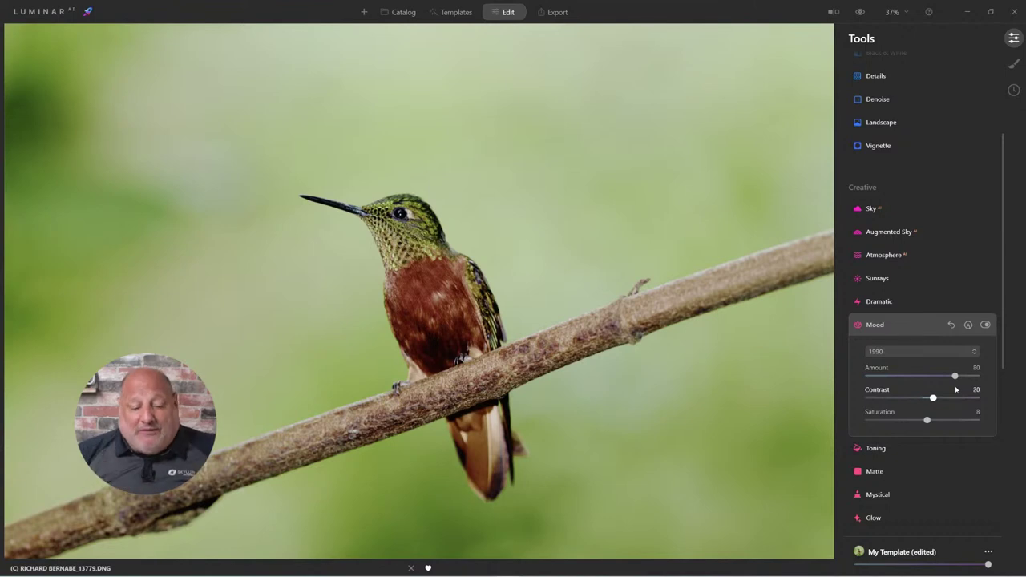
- Set the Enhance Accent slider to 45
{"action": "scroll", "coordinate": [921, 221], "scroll_direction": "up", "scroll_amount": 3}
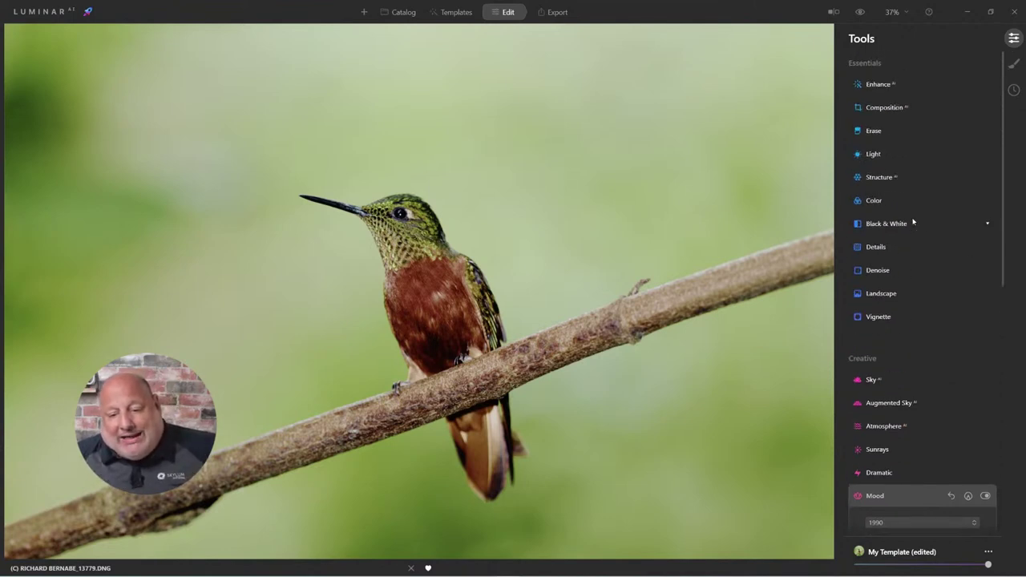
{"action": "left_click", "coordinate": [878, 84]}
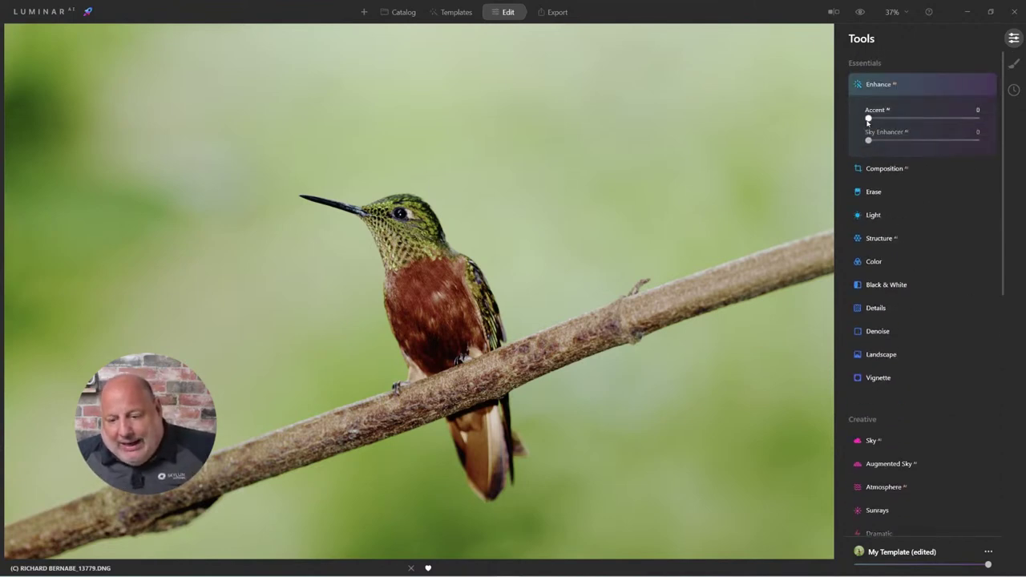
{"action": "left_click_drag", "start_coordinate": [867, 118], "coordinate": [918, 118]}
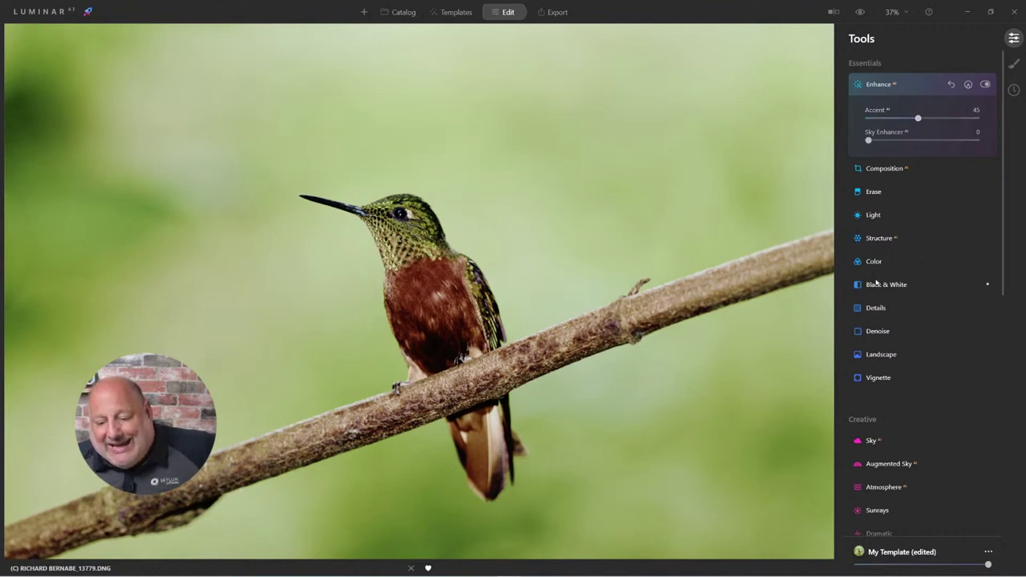
- Set Details to Small Details 14 and Medium Details 22, checking the bird's throat at 100%
{"action": "left_click", "coordinate": [875, 308]}
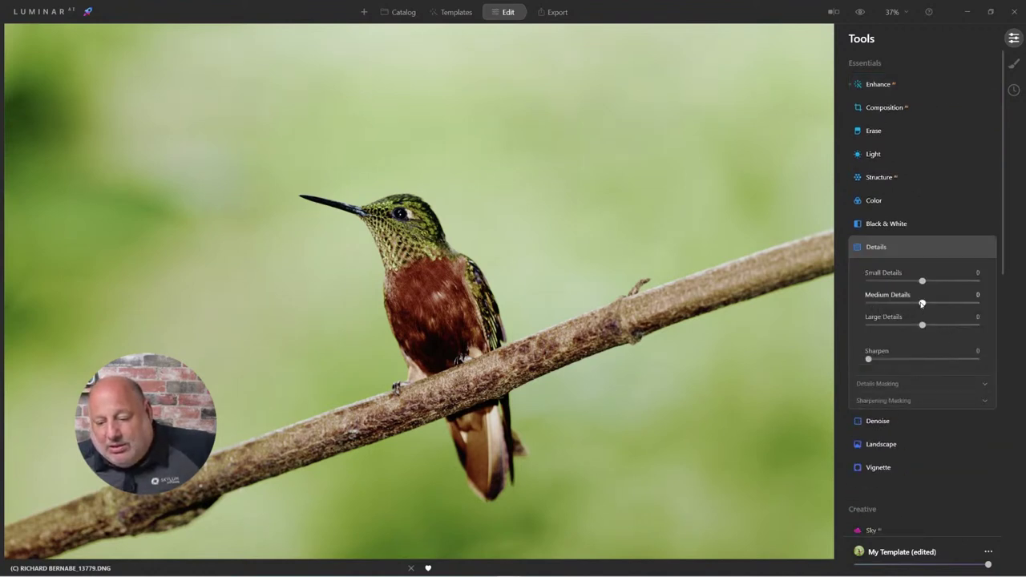
{"action": "left_click_drag", "start_coordinate": [922, 303], "coordinate": [941, 305]}
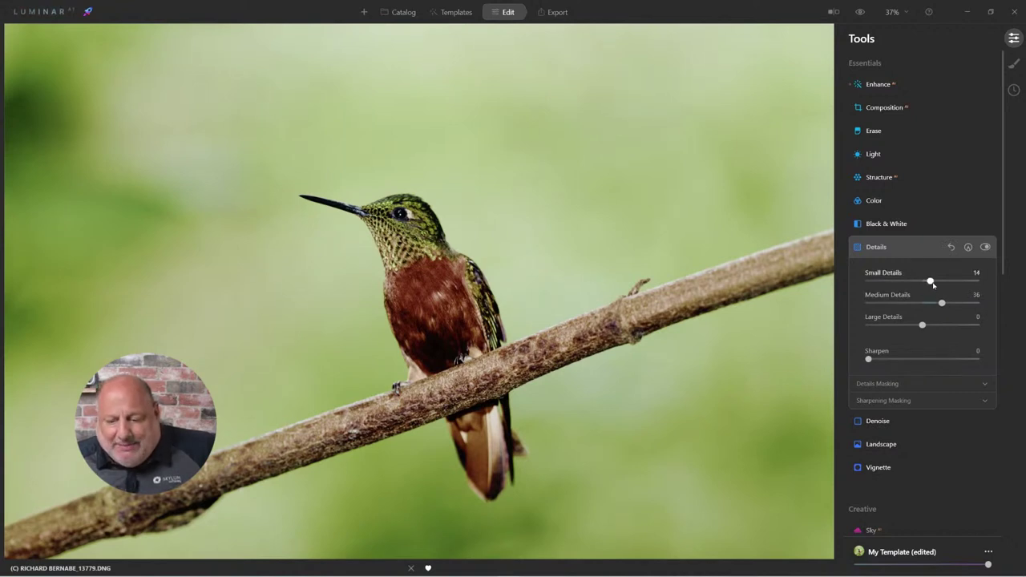
{"action": "left_click", "coordinate": [416, 247]}
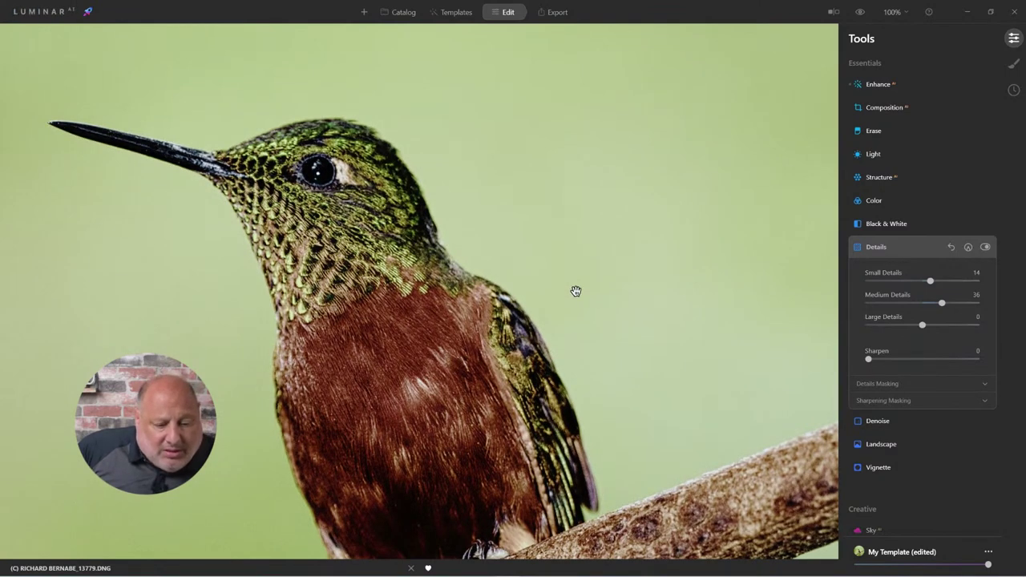
{"action": "left_click_drag", "start_coordinate": [942, 303], "coordinate": [933, 313]}
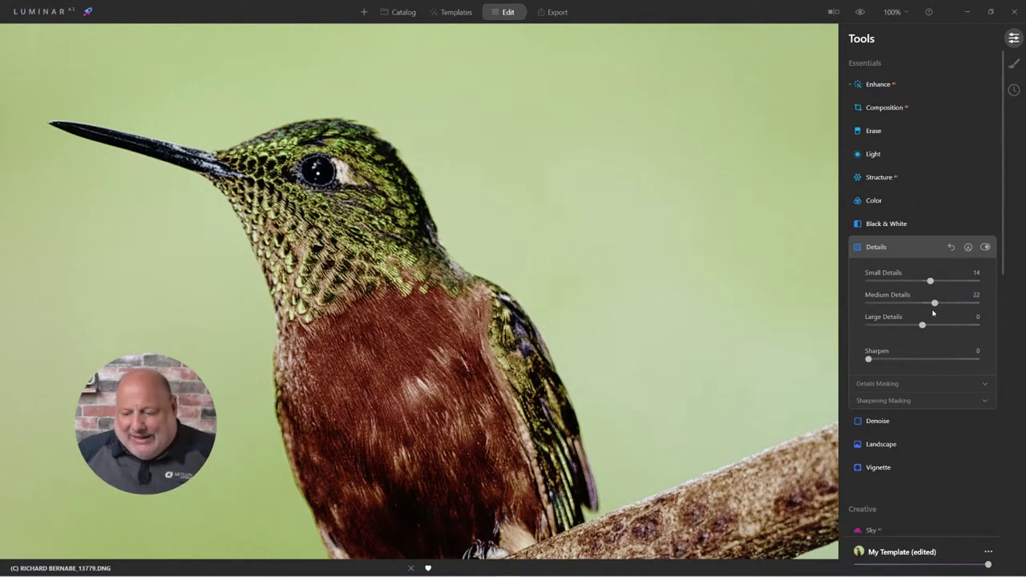
- Add a Vignette at Amount -55 and Size 33 with the whole photo in view
{"action": "scroll", "coordinate": [906, 409], "scroll_direction": "down", "scroll_amount": 2}
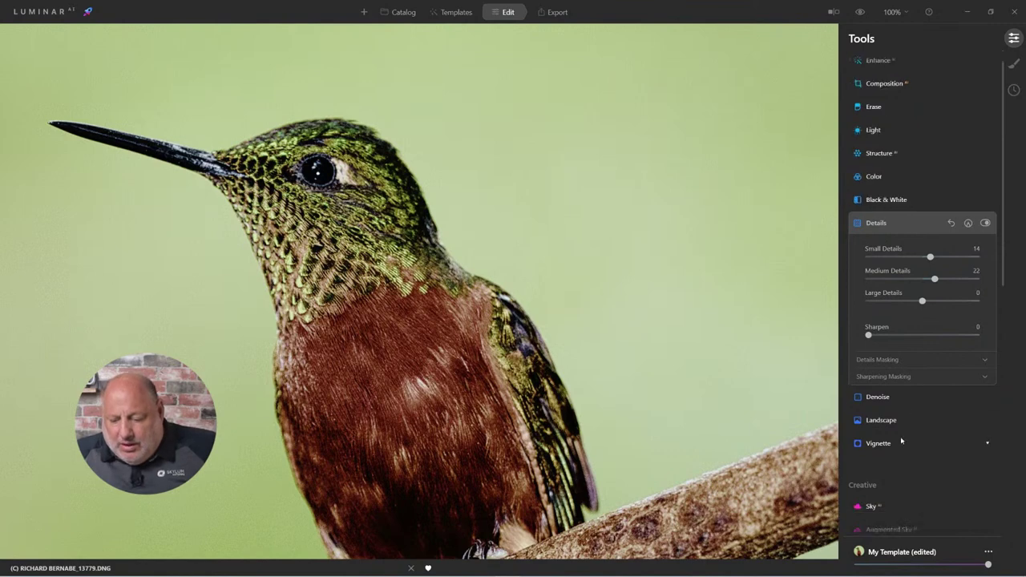
{"action": "left_click", "coordinate": [877, 419]}
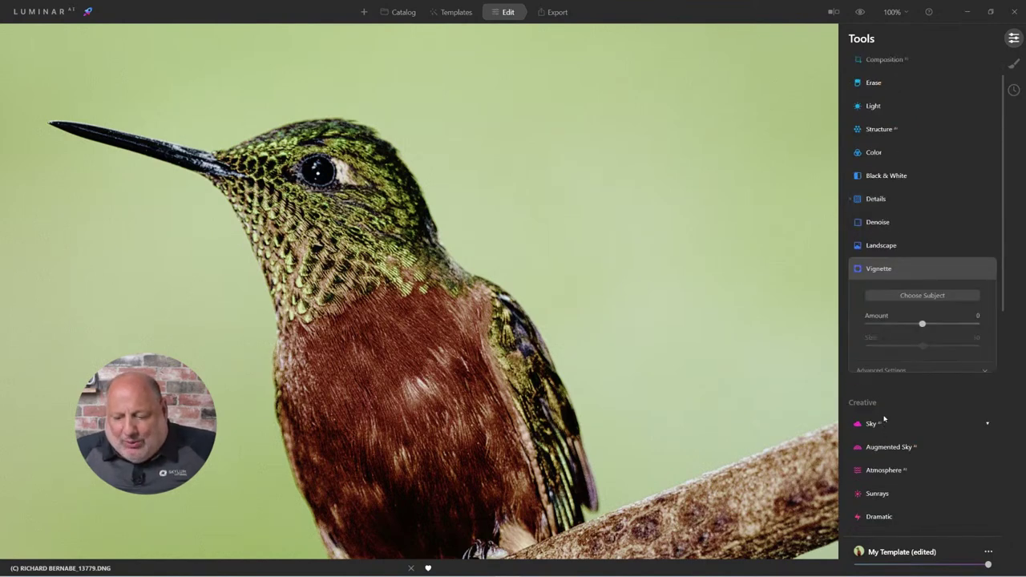
{"action": "left_click", "coordinate": [547, 301]}
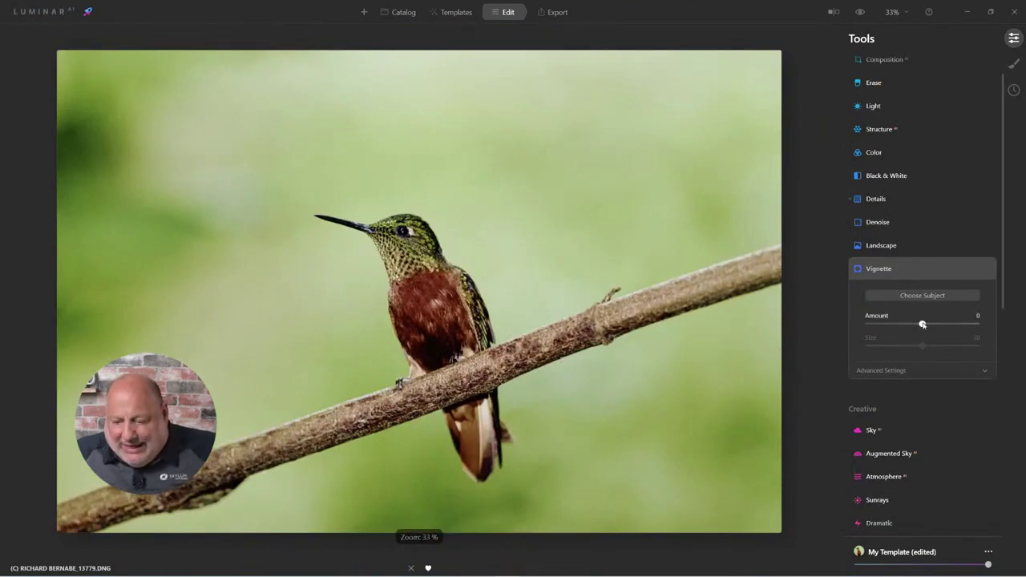
{"action": "left_click_drag", "start_coordinate": [911, 328], "coordinate": [895, 328]}
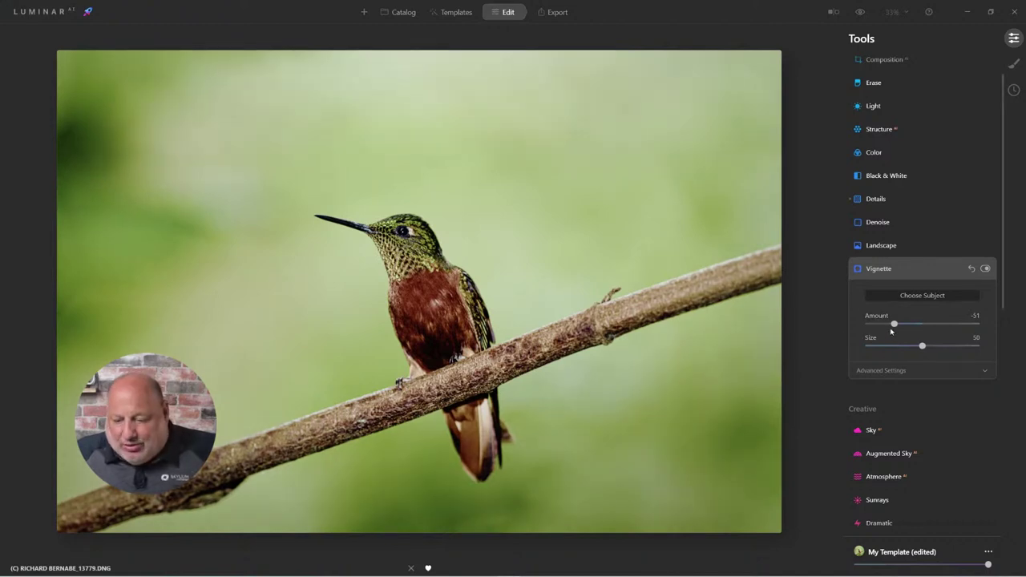
{"action": "left_click_drag", "start_coordinate": [893, 323], "coordinate": [868, 324]}
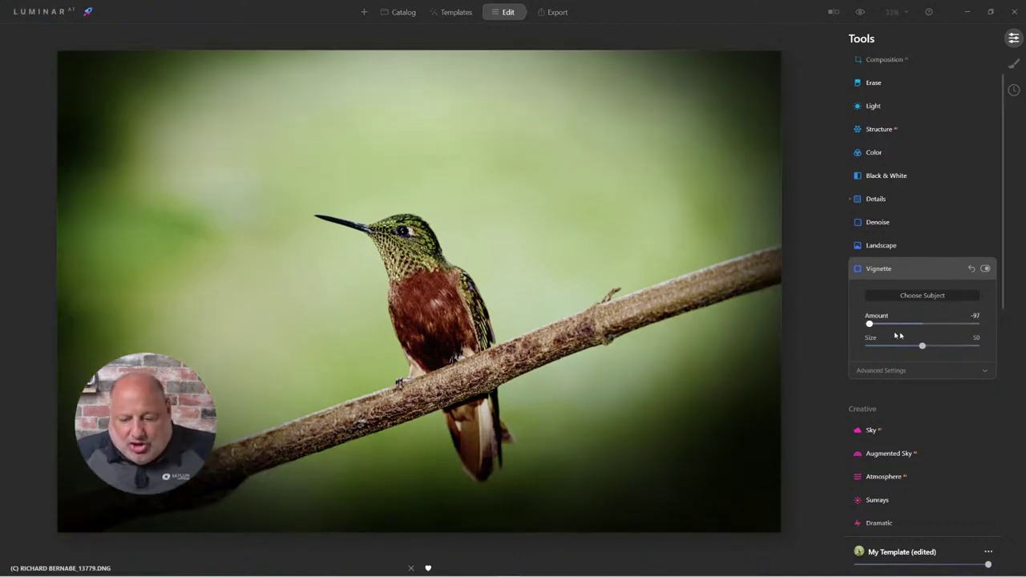
{"action": "left_click_drag", "start_coordinate": [922, 345], "coordinate": [876, 346]}
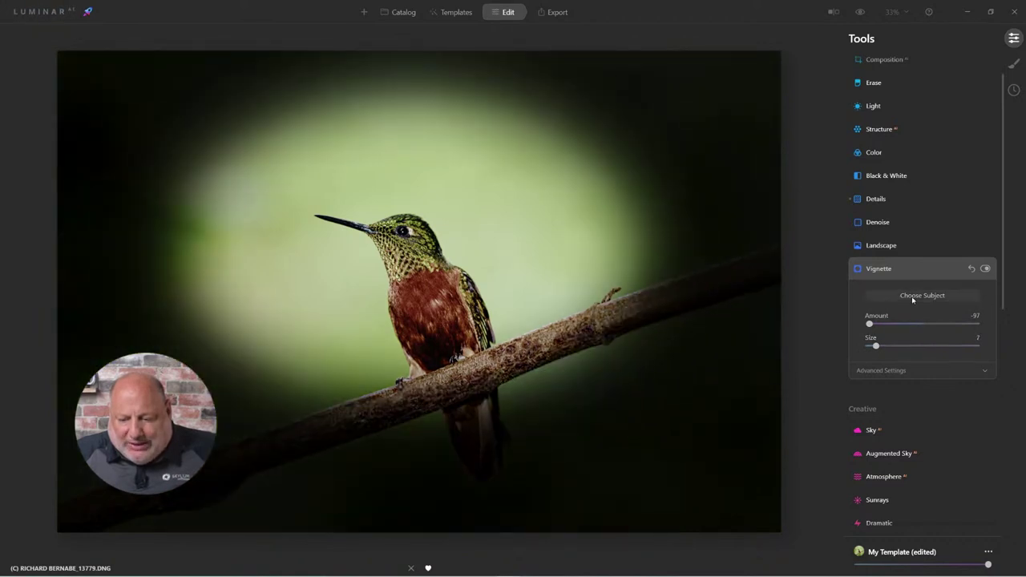
{"action": "left_click_drag", "start_coordinate": [876, 345], "coordinate": [905, 347]}
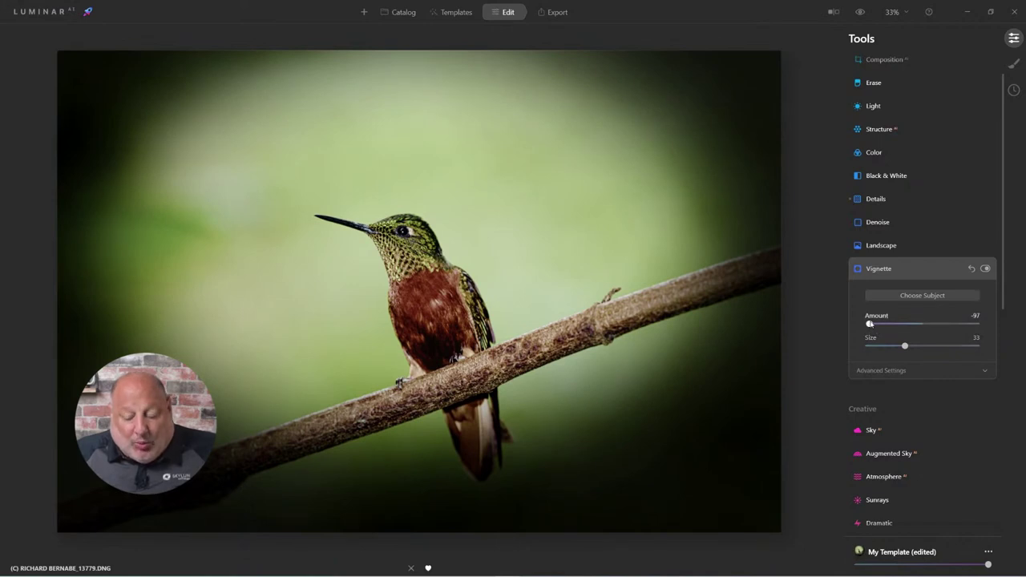
{"action": "left_click_drag", "start_coordinate": [870, 323], "coordinate": [892, 324]}
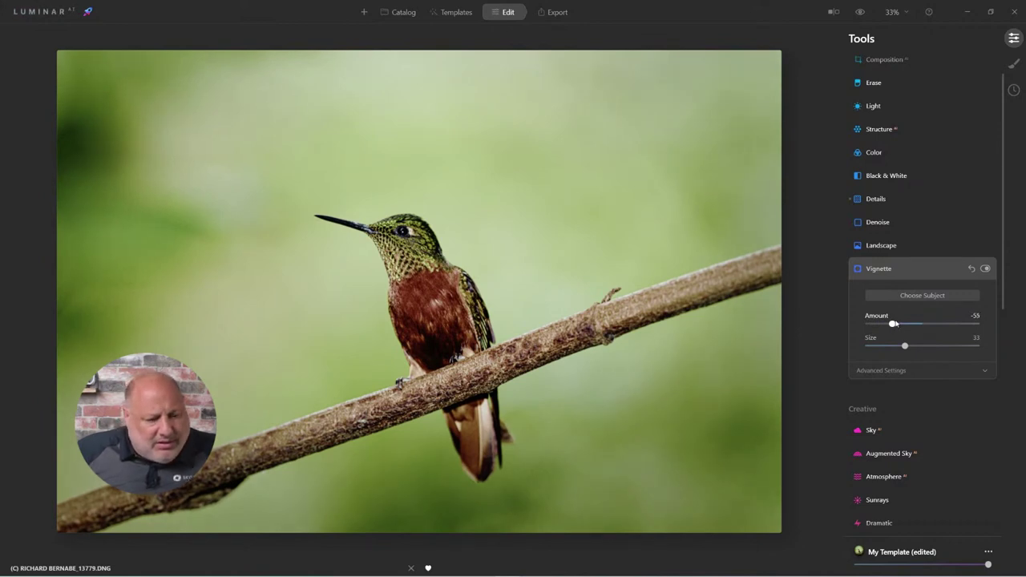
- Set Vignette Inner Light to 26 and compare with the vignette off, then on
{"action": "left_click", "coordinate": [900, 373]}
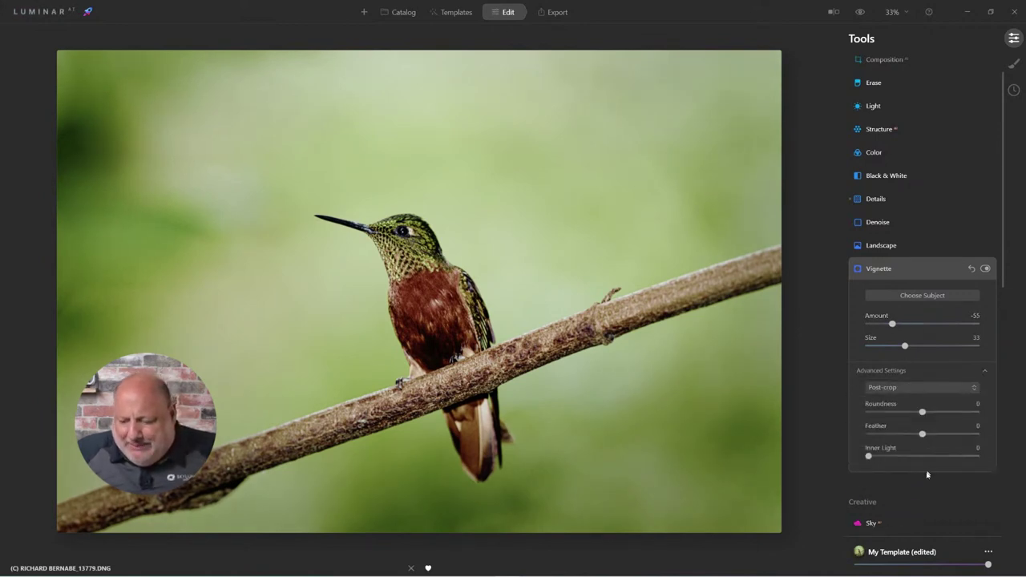
{"action": "left_click_drag", "start_coordinate": [869, 455], "coordinate": [897, 466]}
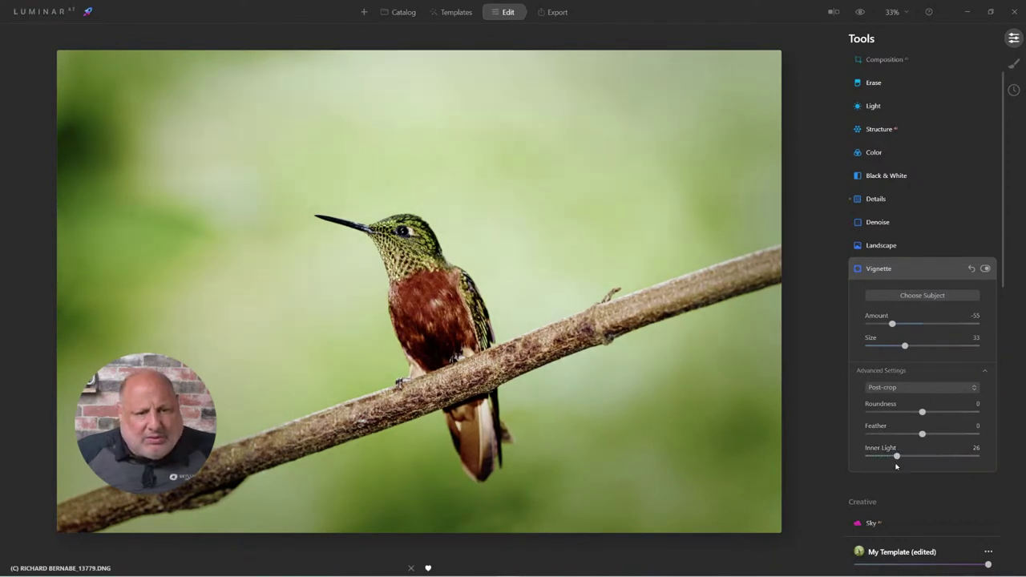
{"action": "left_click", "coordinate": [986, 270]}
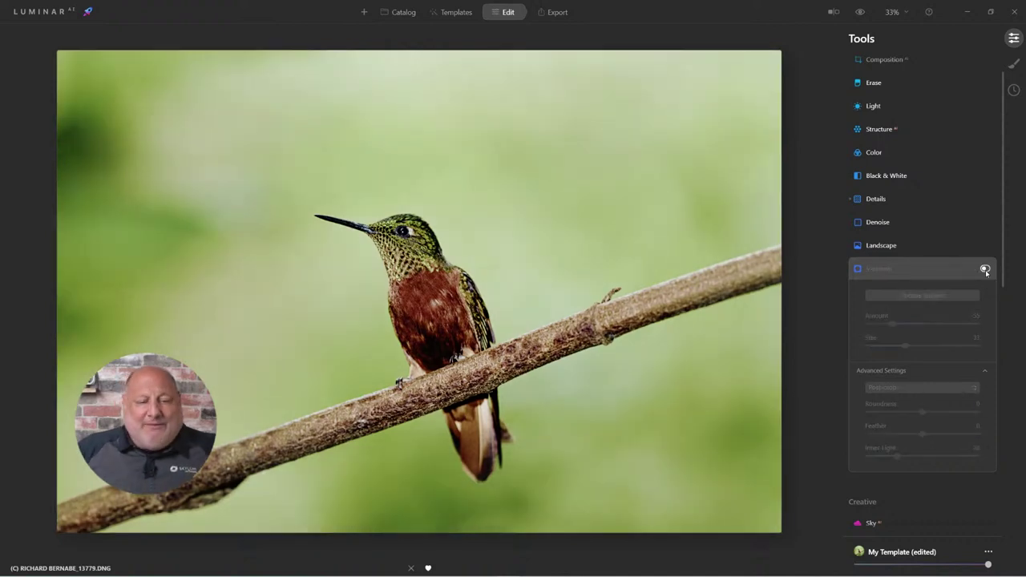
{"action": "left_click", "coordinate": [986, 270]}
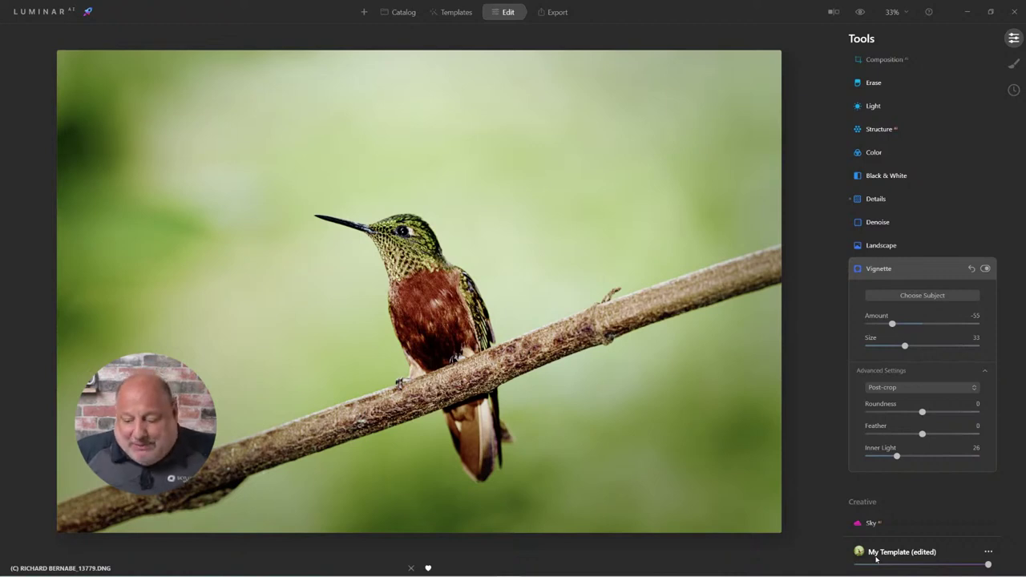
- Save the current edits as a template and browse the My Templates list
{"action": "left_click", "coordinate": [988, 552]}
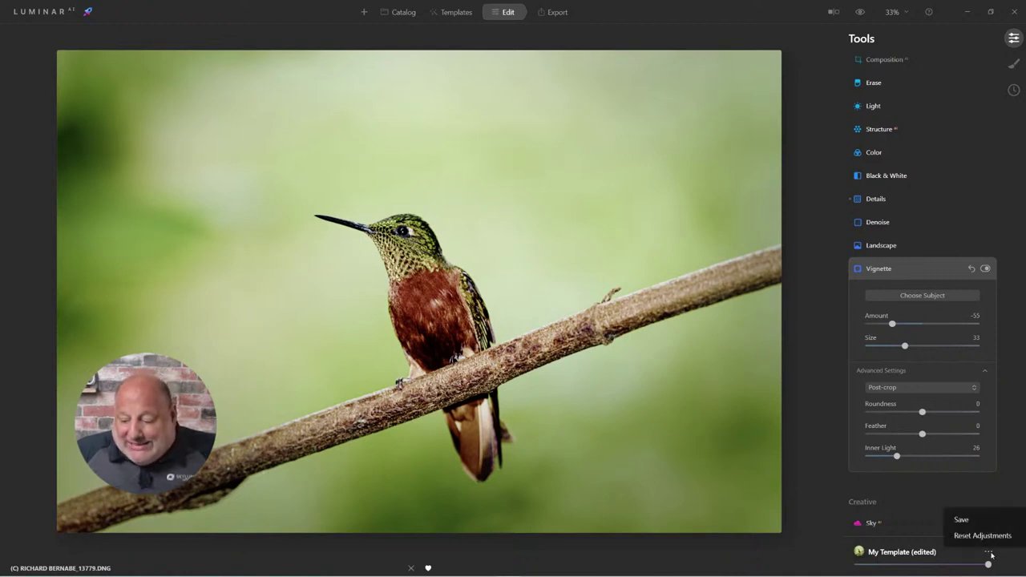
{"action": "left_click", "coordinate": [961, 520]}
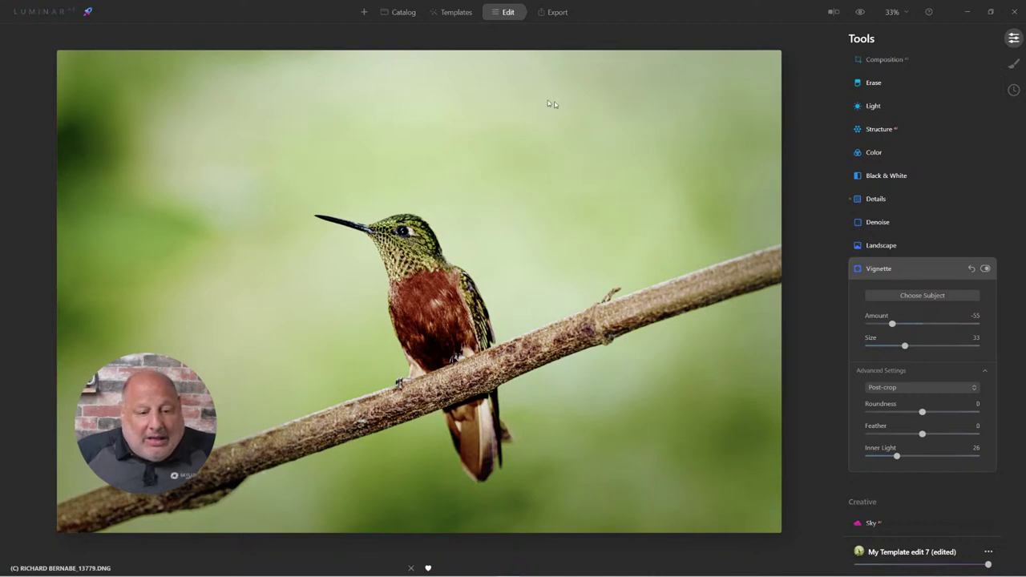
{"action": "left_click", "coordinate": [461, 18]}
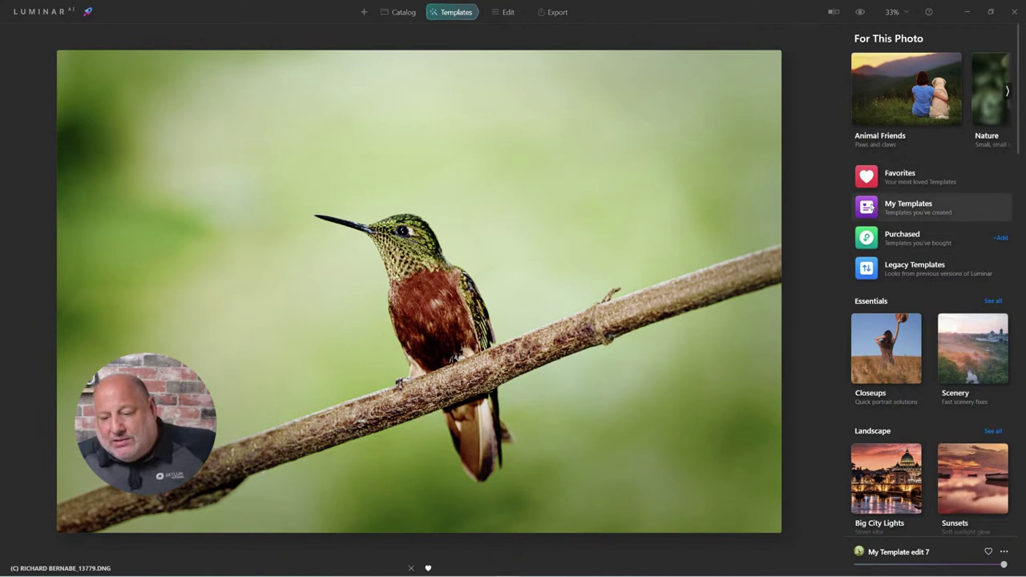
{"action": "left_click", "coordinate": [871, 207]}
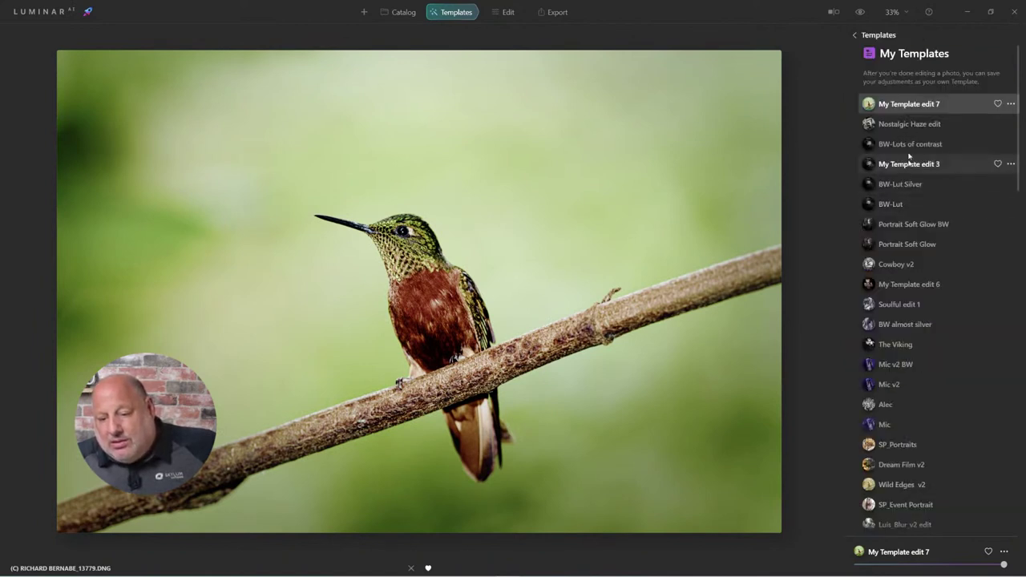
- Rename 'My Template edit 7' to 'Bird_1990 LUT' and show its files in File Explorer
{"action": "left_click", "coordinate": [1011, 105]}
{"action": "left_click", "coordinate": [984, 135]}
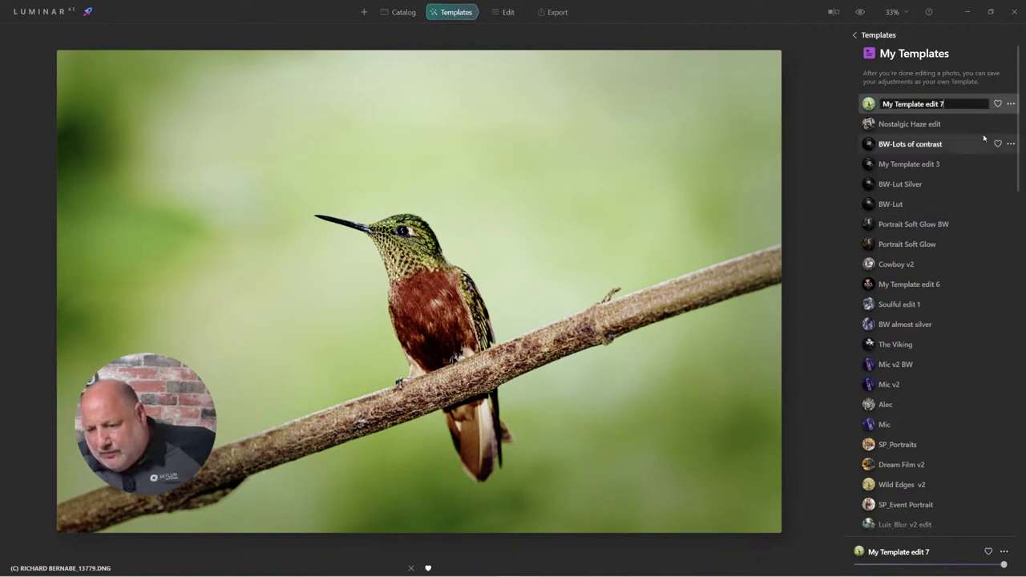
{"action": "key", "text": "ctrl+a"}
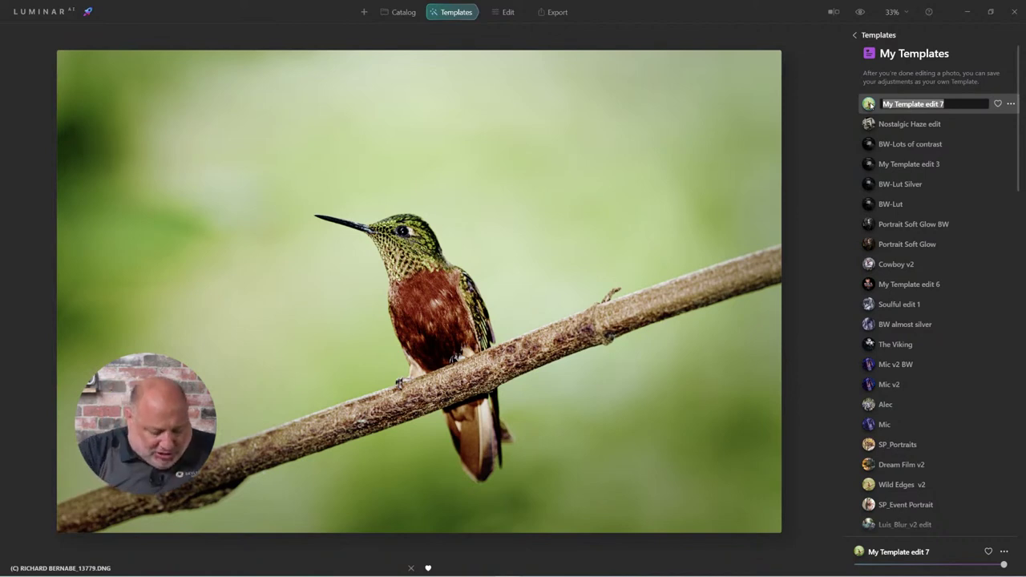
{"action": "type", "text": "Bird"}
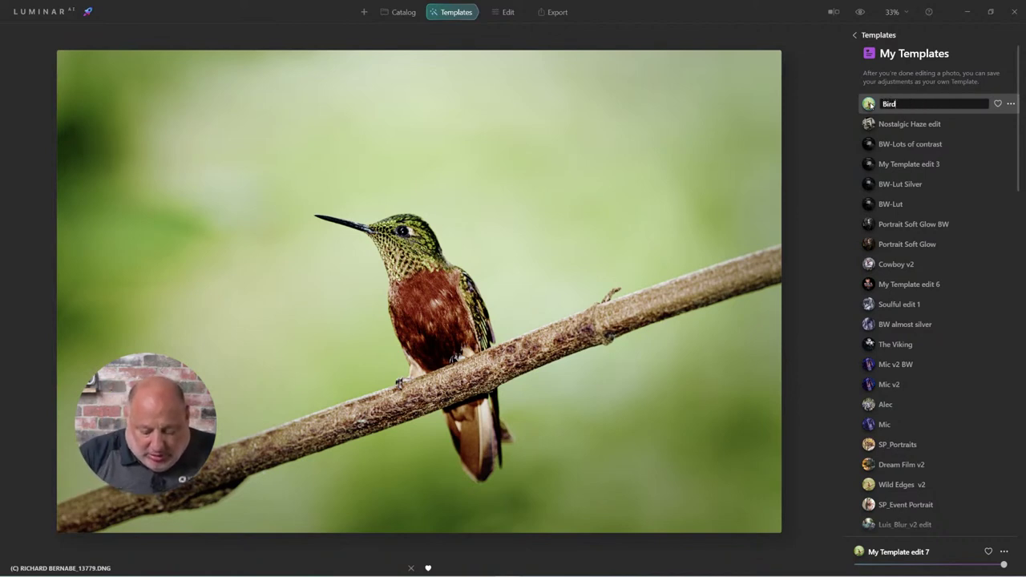
{"action": "type", "text": "_1990"}
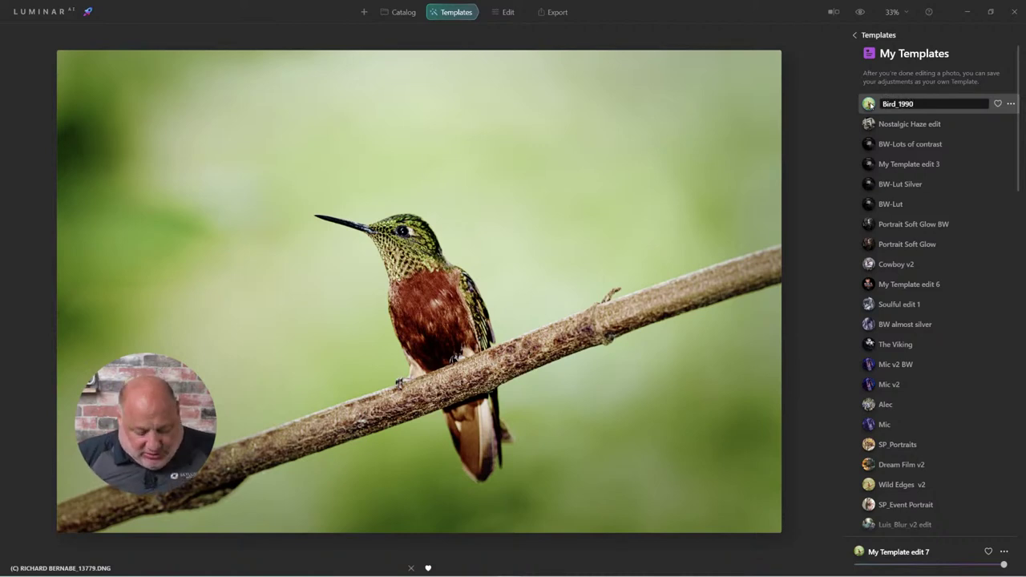
{"action": "type", "text": " LUT"}
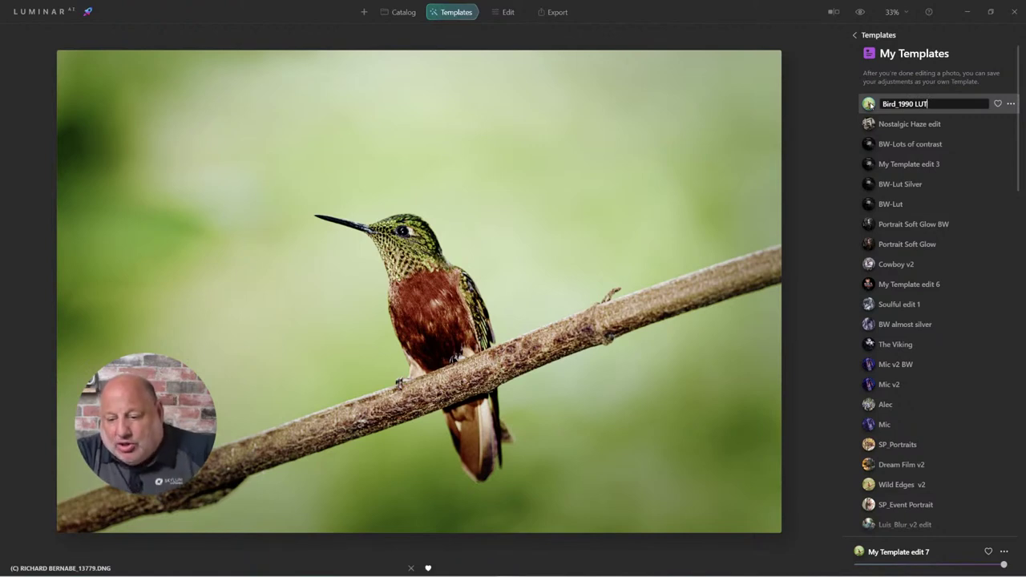
{"action": "key", "text": "Return"}
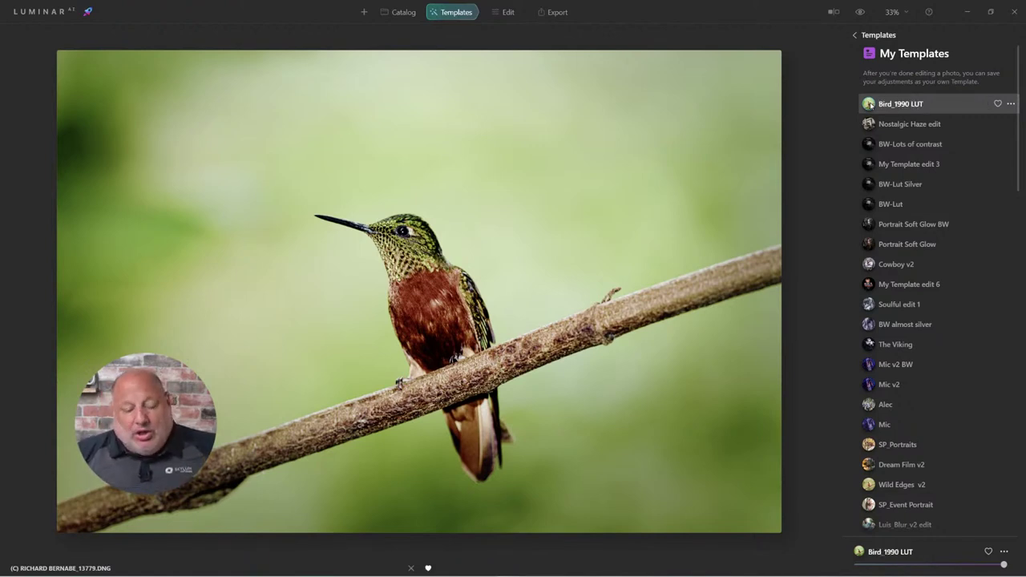
{"action": "left_click", "coordinate": [1011, 105]}
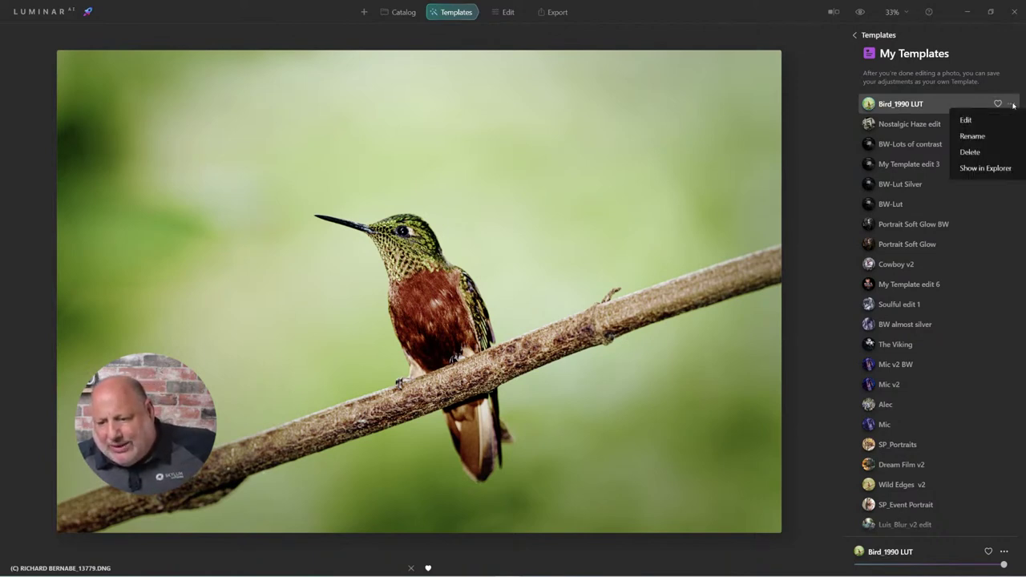
{"action": "left_click", "coordinate": [1001, 168]}
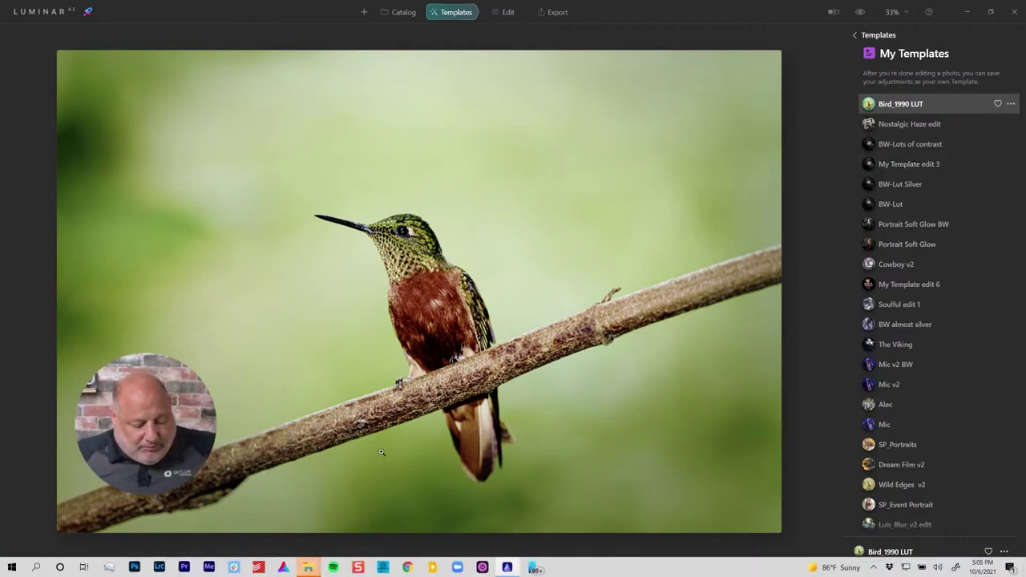
- In File Explorer, open the new template's .lmt folder inside Users
{"action": "mouse_move", "coordinate": [308, 568]}
{"action": "left_click", "coordinate": [314, 521]}
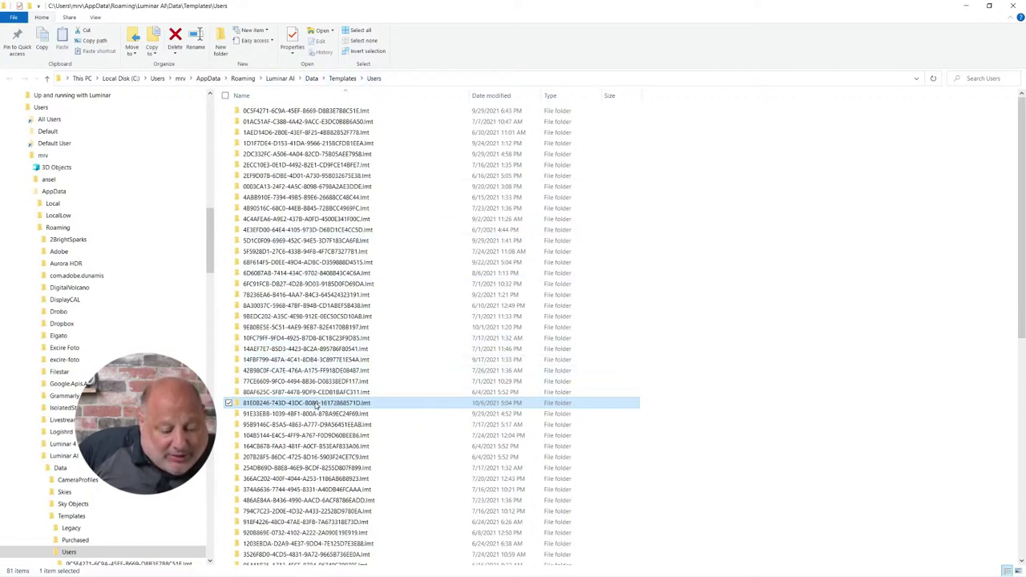
{"action": "double_click", "coordinate": [315, 403]}
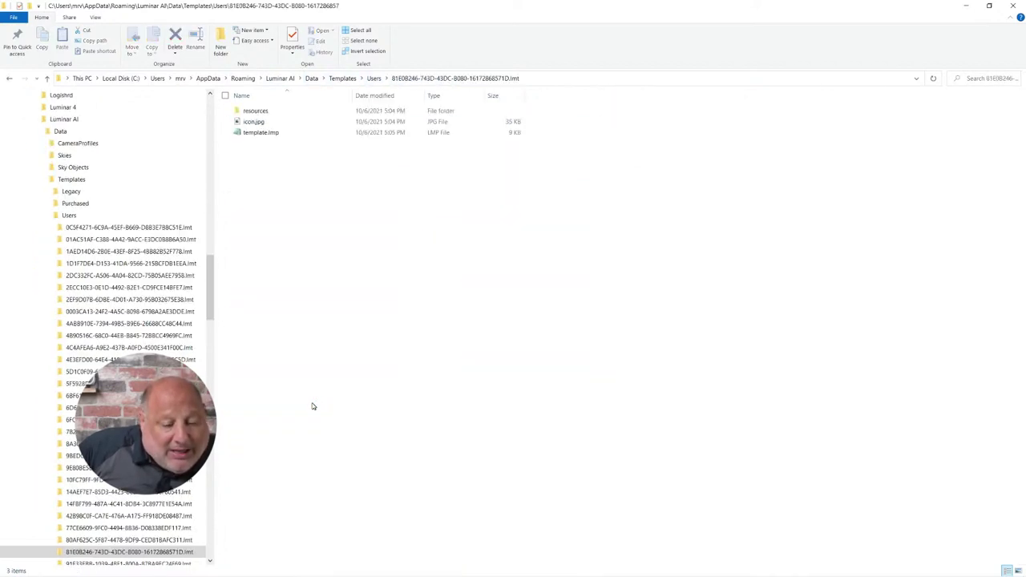
- Open the resources folder and widen the Name column to read the .cube LUT filename
{"action": "double_click", "coordinate": [277, 114]}
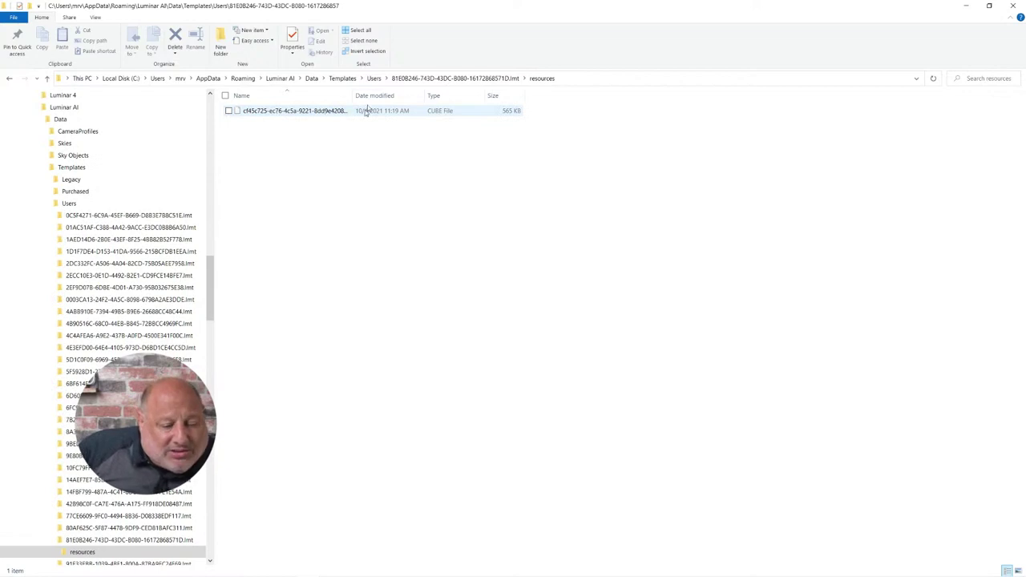
{"action": "left_click_drag", "start_coordinate": [351, 94], "coordinate": [470, 94]}
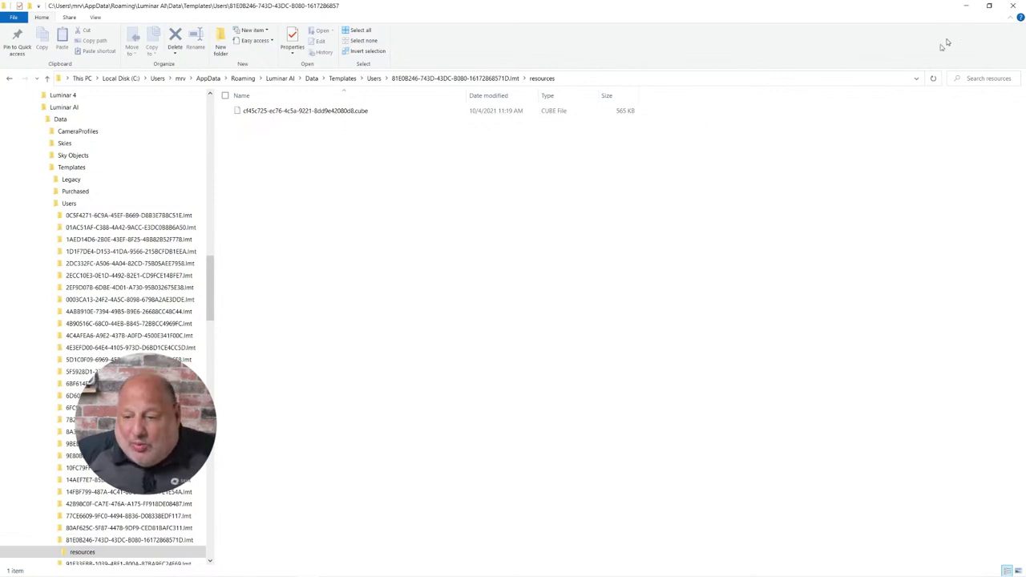
- Close File Explorer and open the polar bear photo from the Catalog
{"action": "left_click", "coordinate": [1016, 6]}
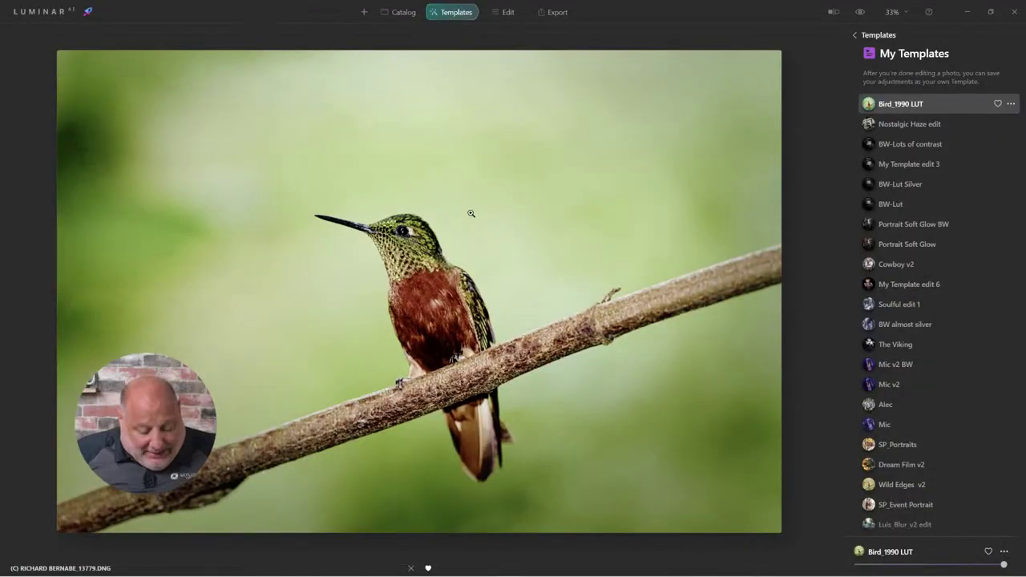
{"action": "key", "text": "ctrl+1"}
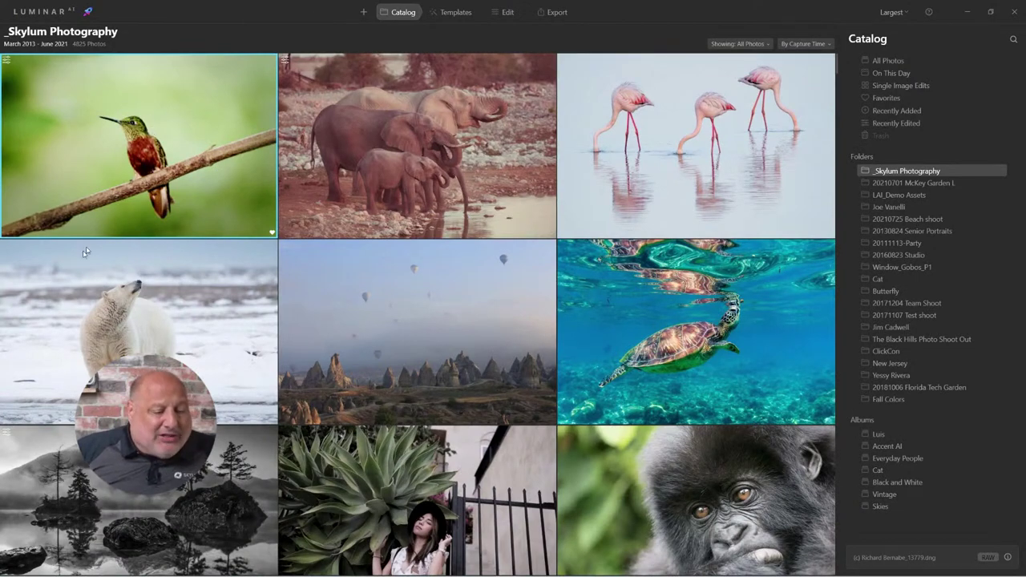
{"action": "double_click", "coordinate": [143, 302]}
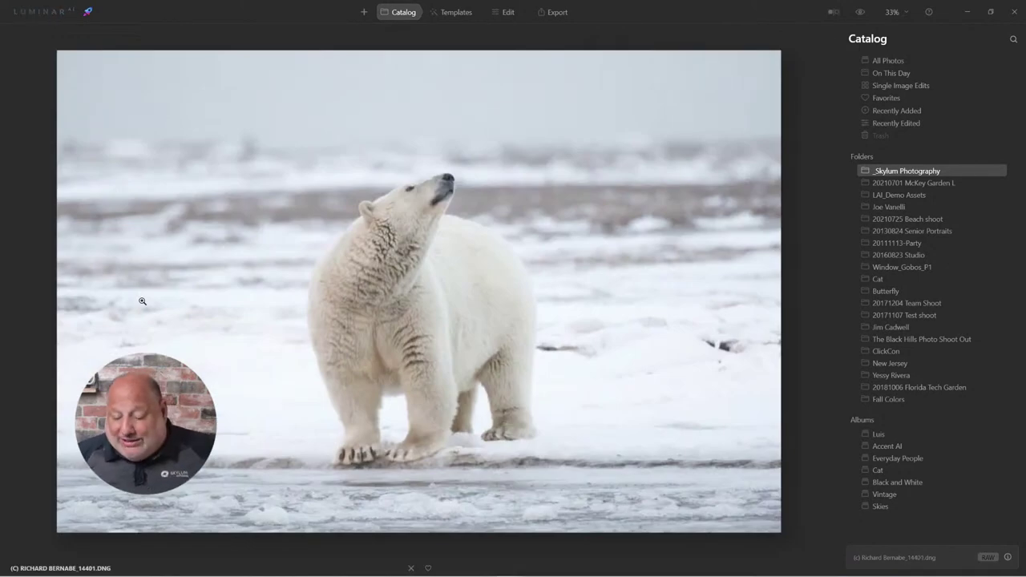
- Apply the Bird_1990 LUT template from My Templates to the polar bear photo
{"action": "left_click", "coordinate": [450, 19]}
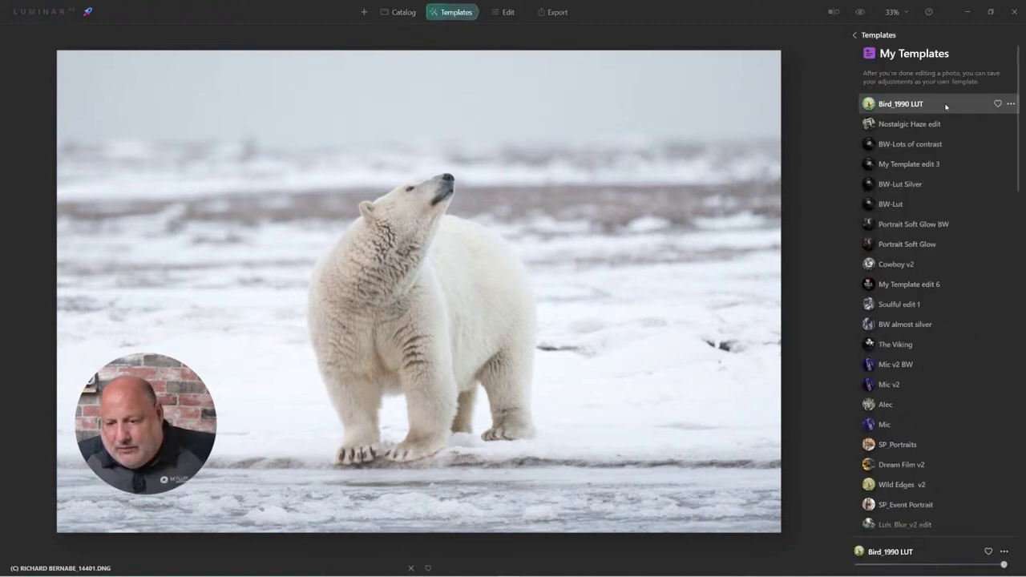
{"action": "left_click", "coordinate": [880, 104]}
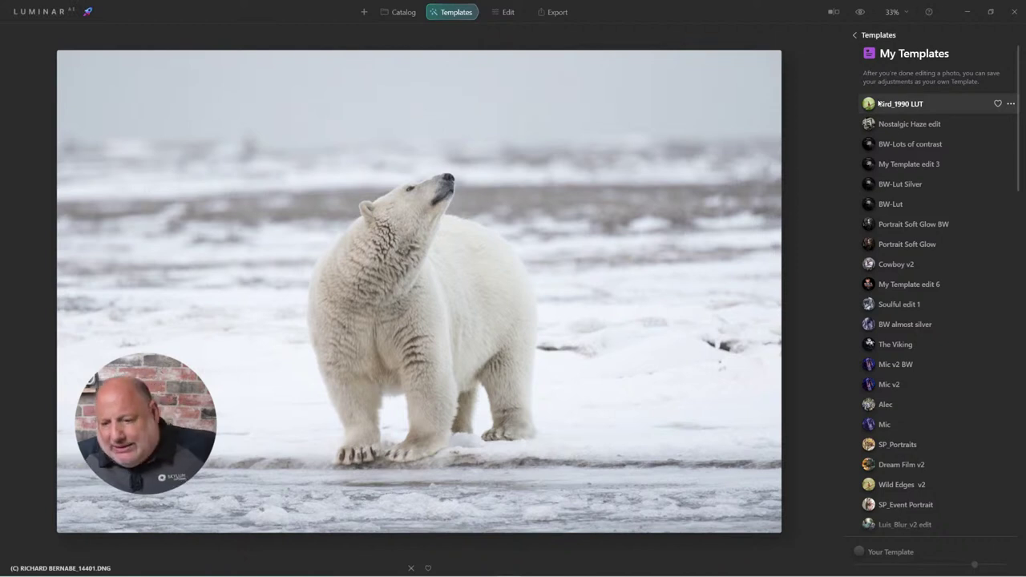
{"action": "left_click", "coordinate": [898, 108]}
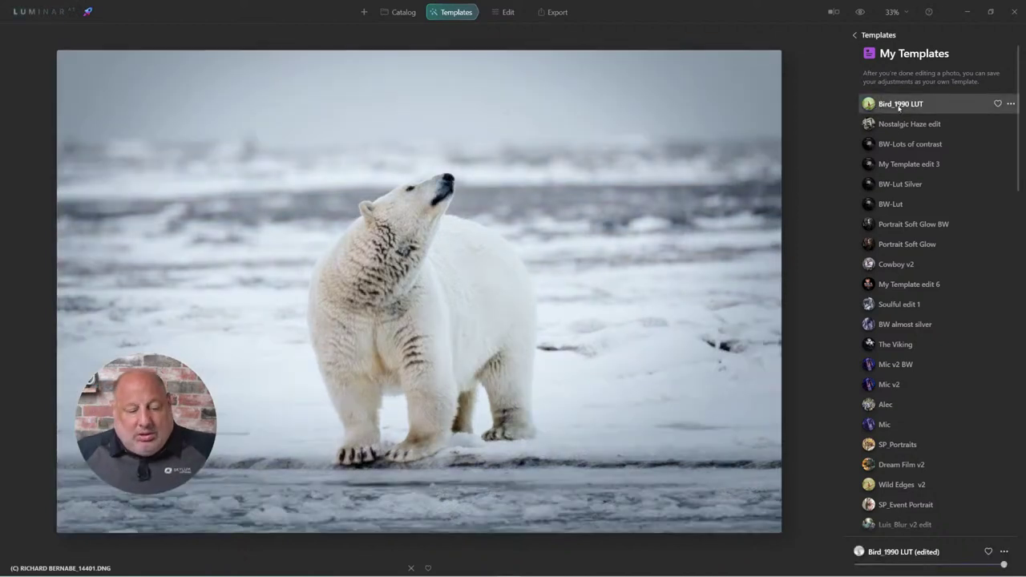
{"action": "left_click", "coordinate": [509, 13]}
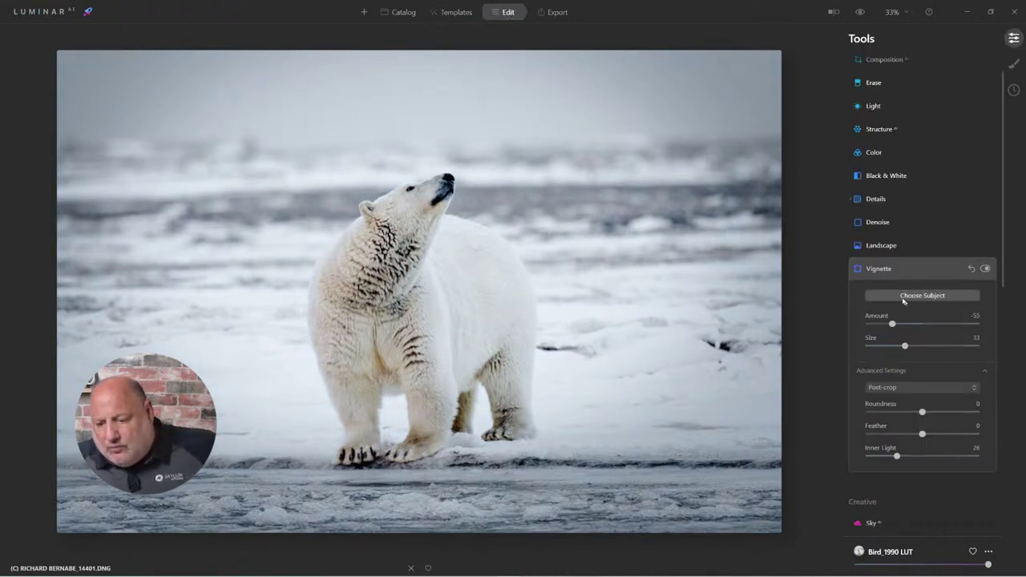
- Collapse Vignette and expand Mood to confirm the polar bear's look uses the 1990 LUT
{"action": "left_click", "coordinate": [886, 273]}
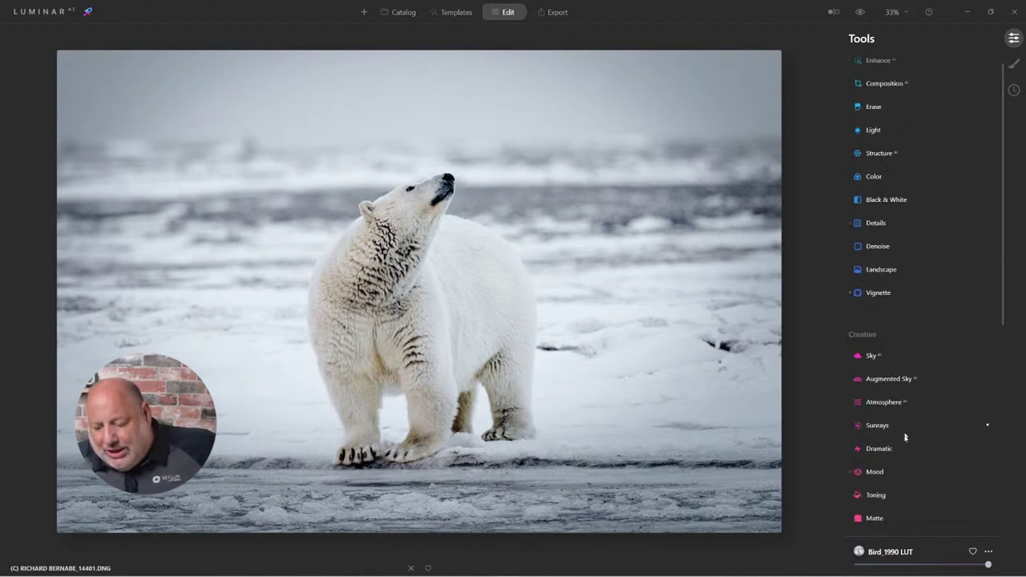
{"action": "scroll", "coordinate": [904, 436], "scroll_direction": "down", "scroll_amount": 1}
{"action": "left_click", "coordinate": [882, 403]}
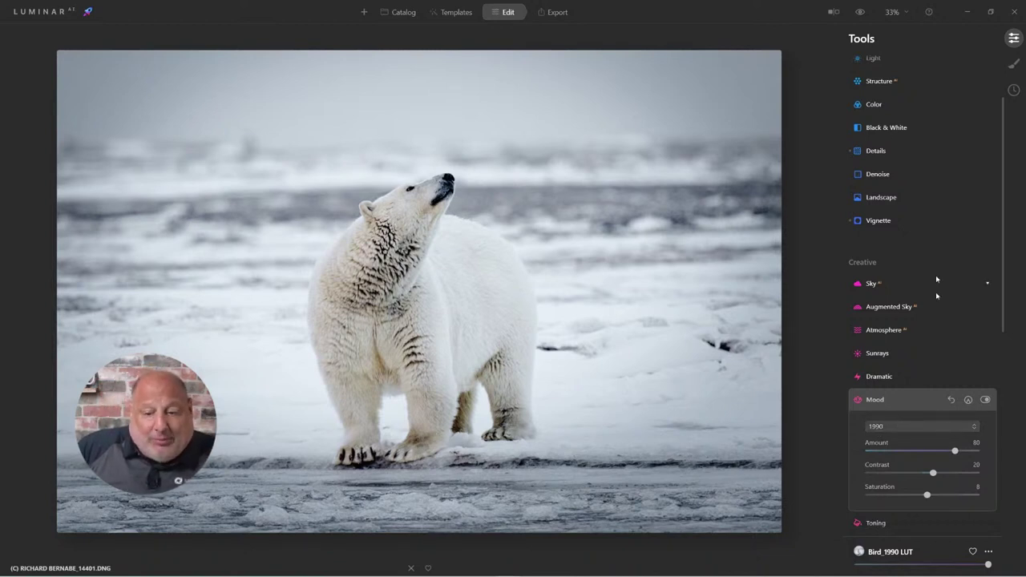
- Compare against the unedited original, then revert the polar bear photo to its original
{"action": "left_click", "coordinate": [860, 12]}
{"action": "left_click", "coordinate": [860, 12]}
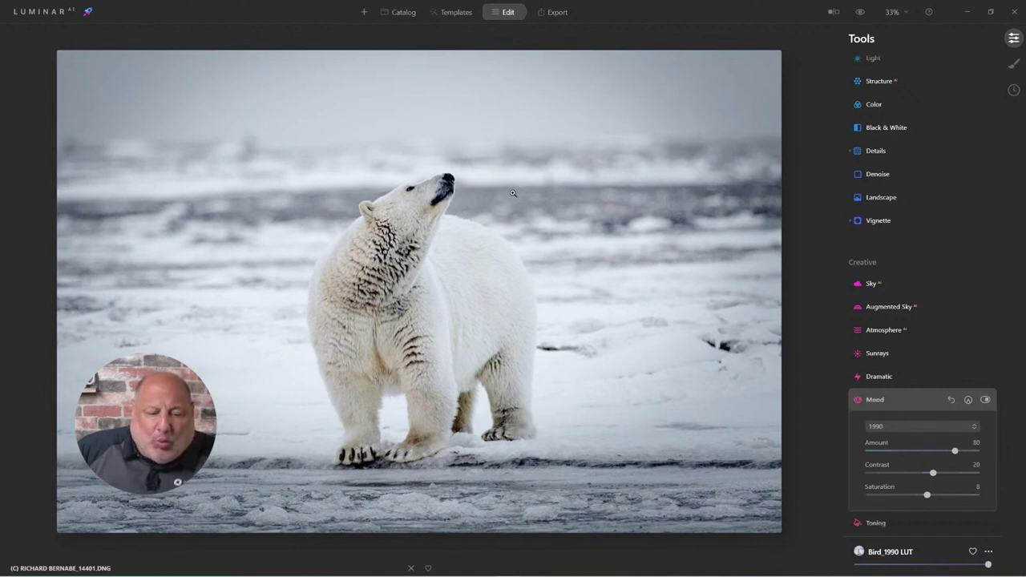
{"action": "right_click", "coordinate": [500, 149]}
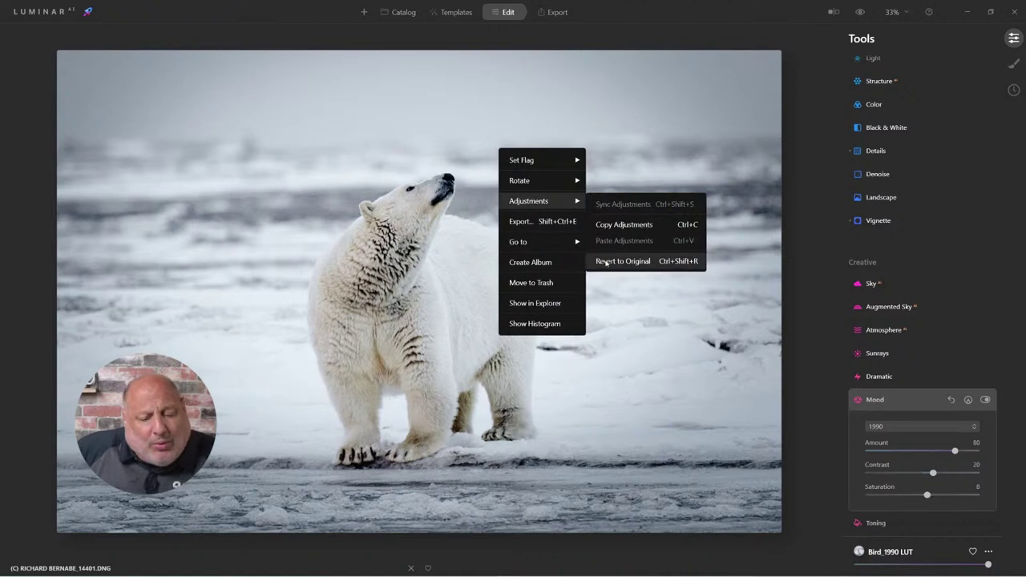
{"action": "left_click", "coordinate": [605, 260]}
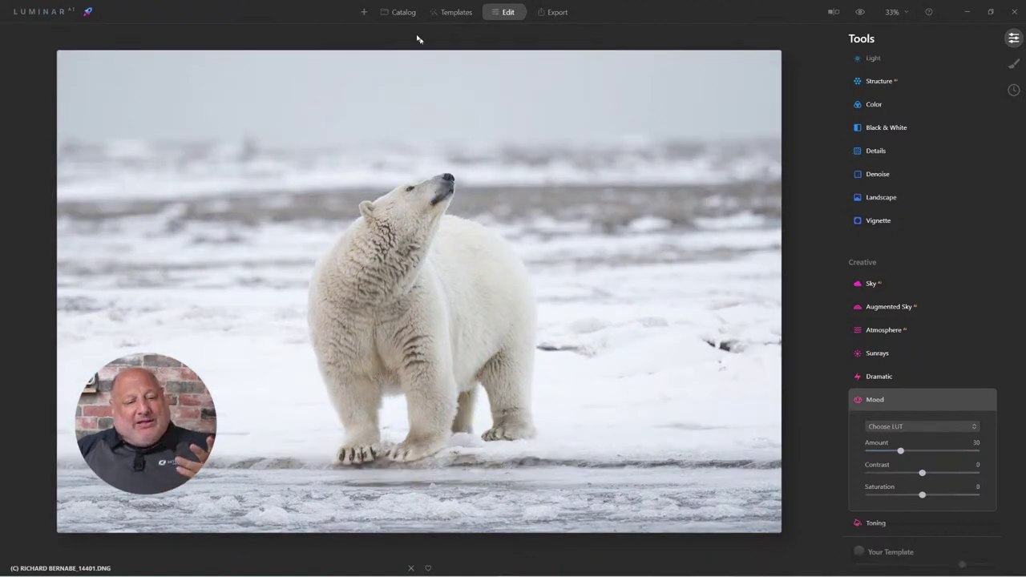
- Go back to the Catalog and open the hummingbird thumbnail full-size
{"action": "left_click", "coordinate": [401, 13]}
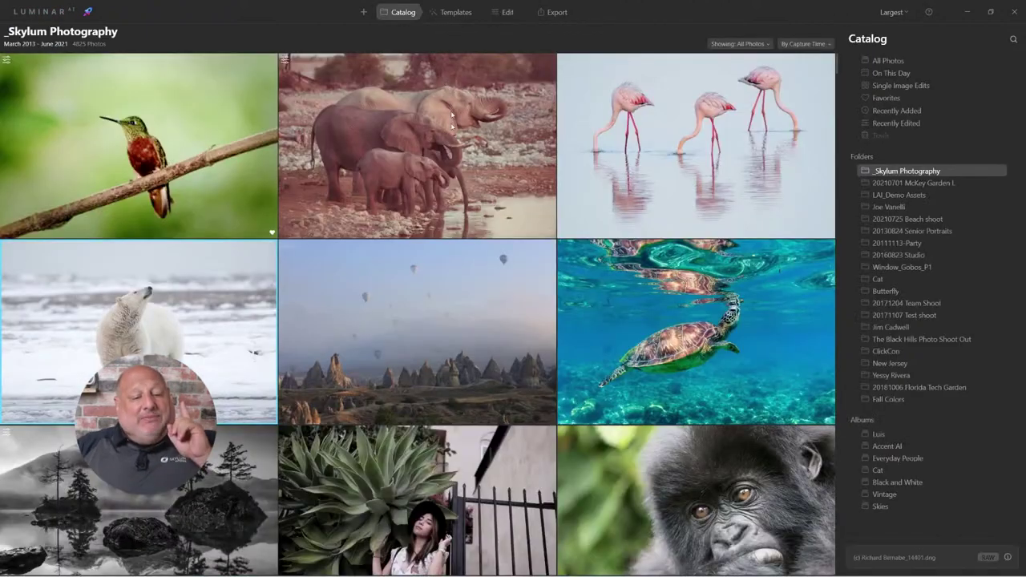
{"action": "double_click", "coordinate": [173, 158]}
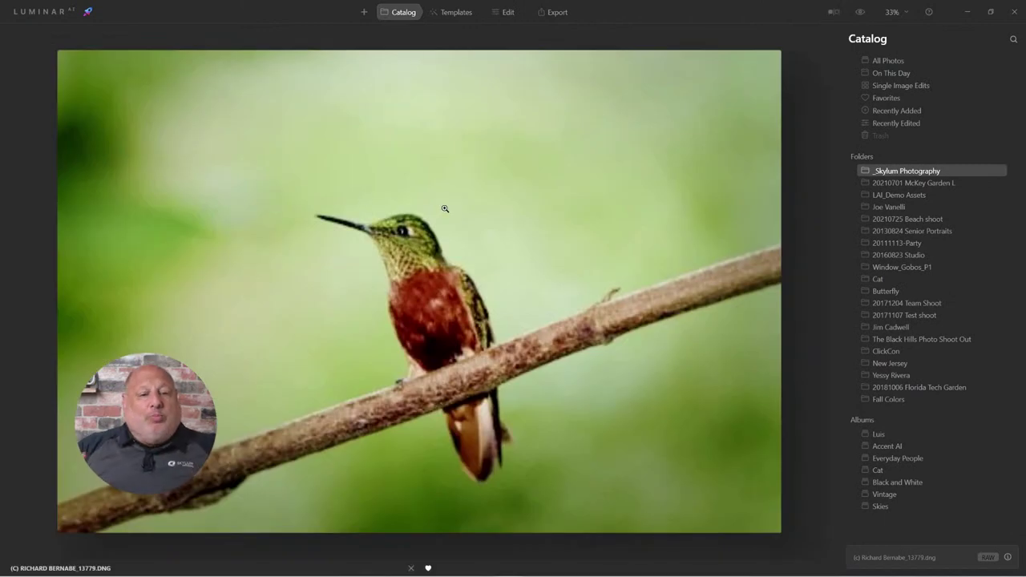